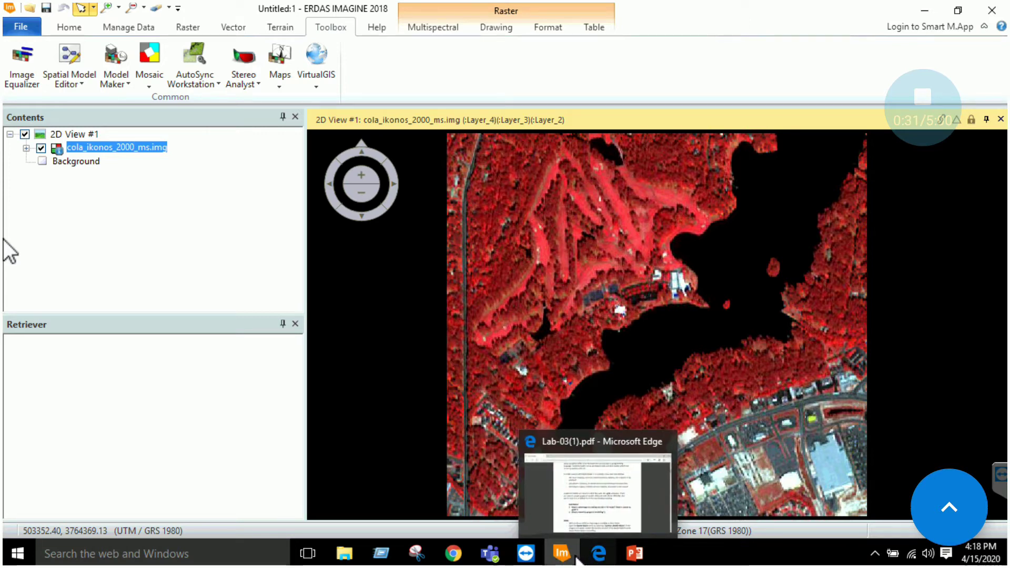
# Step: Open a new, empty model window in Model Maker
pyautogui.click(115, 68)
pyautogui.moveTo(217, 49)
pyautogui.mouseDown()
pyautogui.moveTo(655, 48)
pyautogui.moveTo(203, 42)
pyautogui.mouseUp()
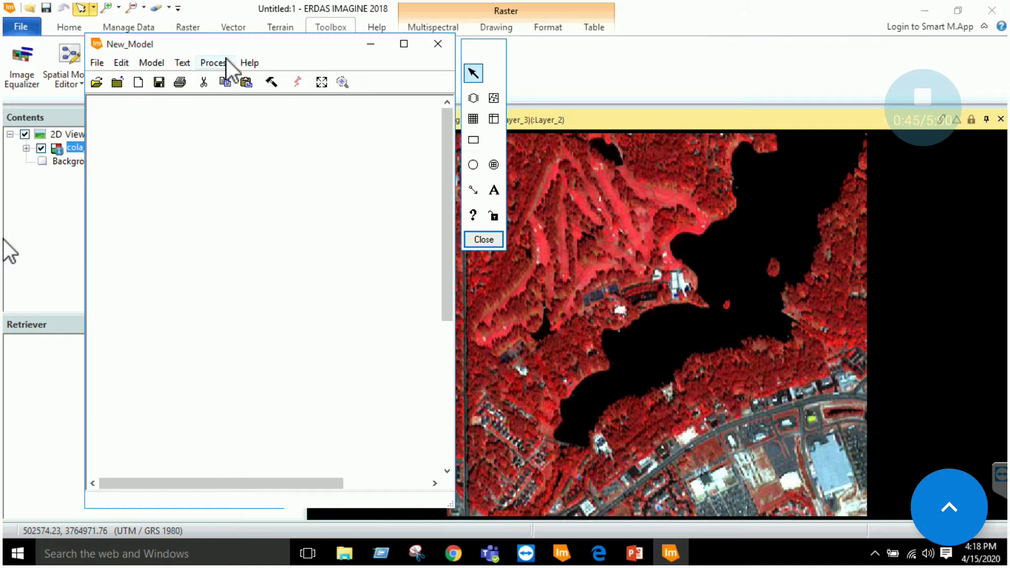
pyautogui.click(98, 64)
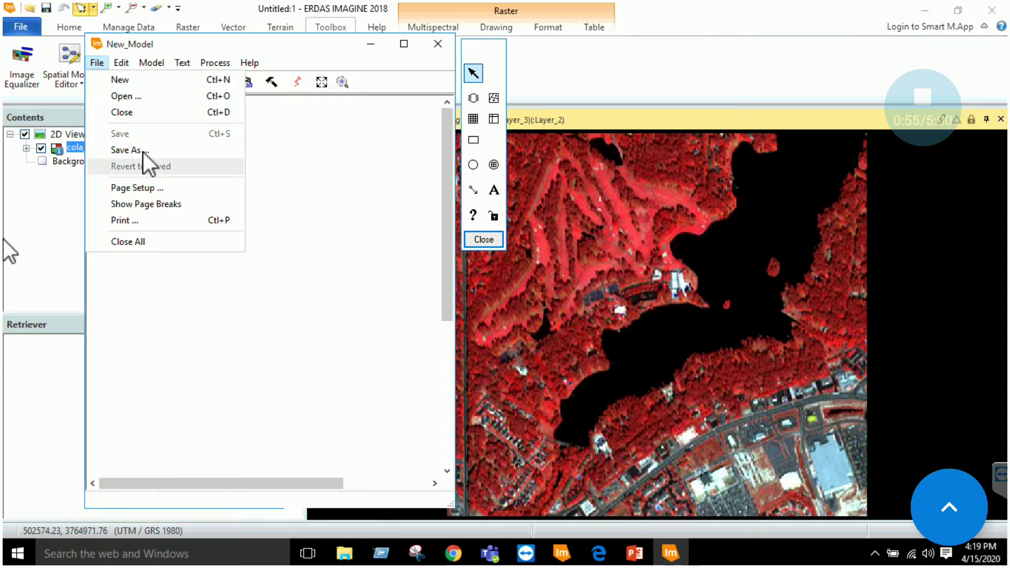
pyautogui.moveTo(121, 63)
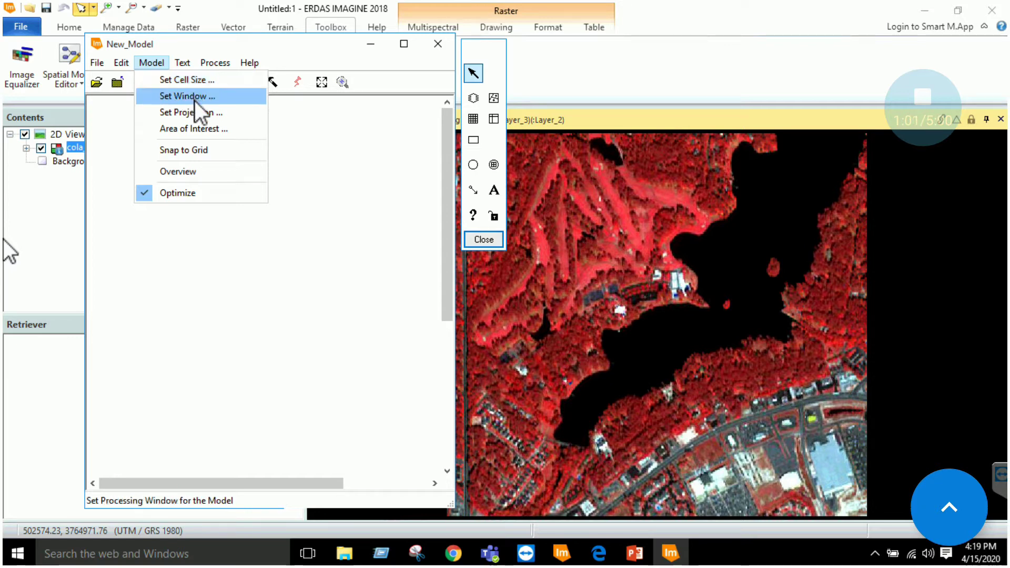
pyautogui.moveTo(191, 65)
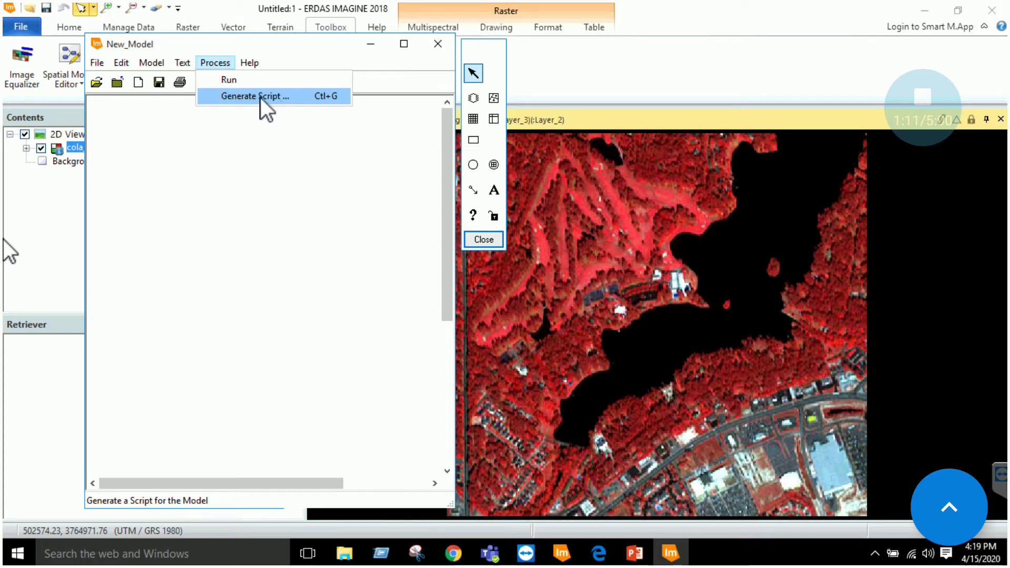
pyautogui.click(267, 62)
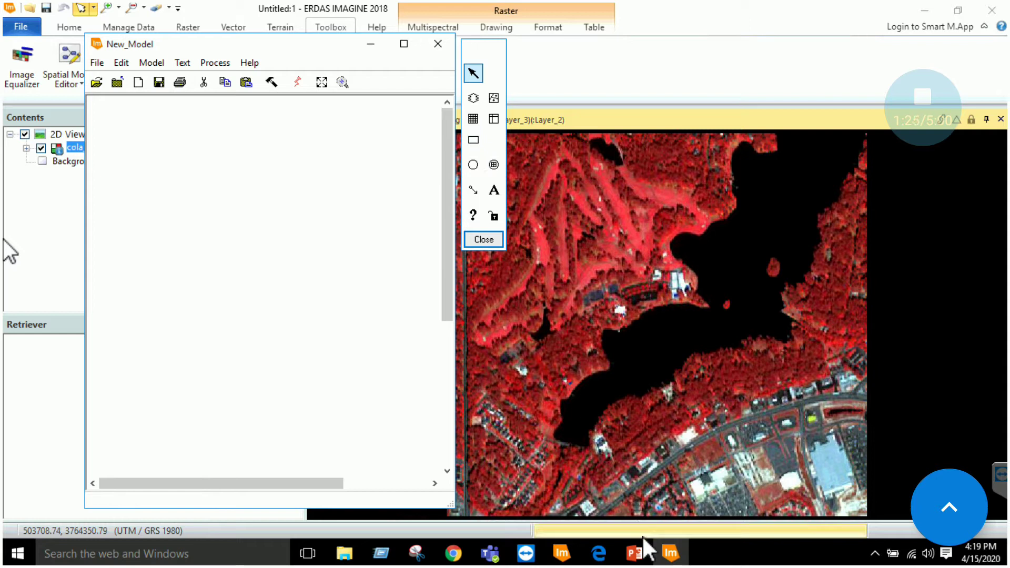
# Step: Switch to Lab-03(1).pdf in Microsoft Edge and review the Model Maker tool descriptions and the water-from-land exercise instructions
pyautogui.click(599, 552)
pyautogui.scroll(-10, 524, 399)
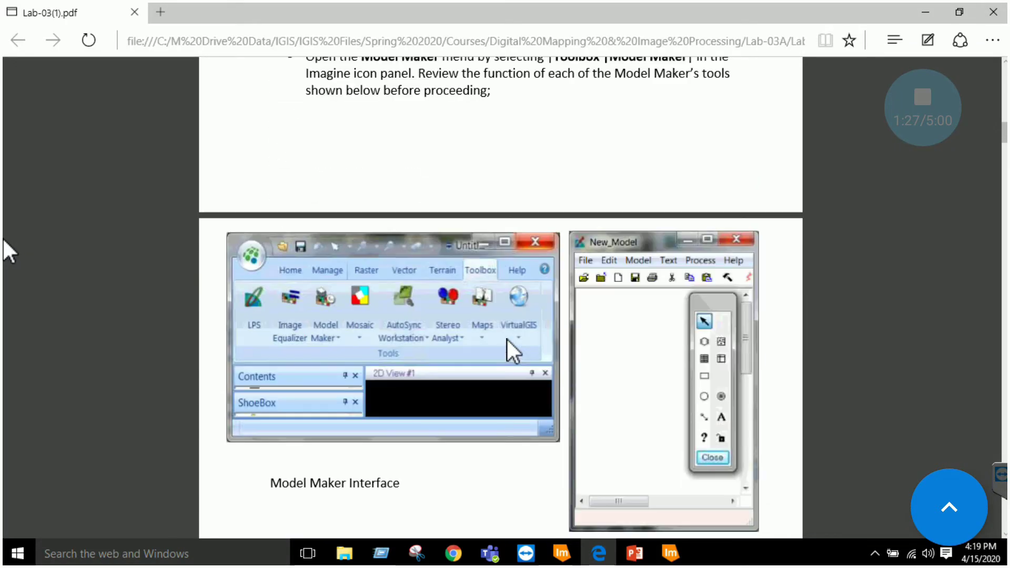
pyautogui.scroll(-7, 513, 352)
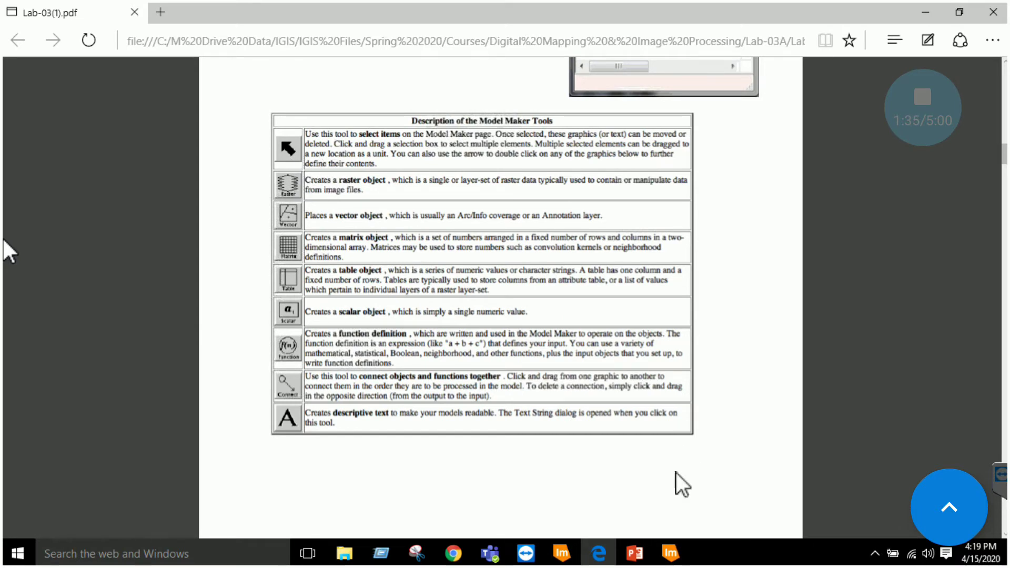
pyautogui.click(671, 553)
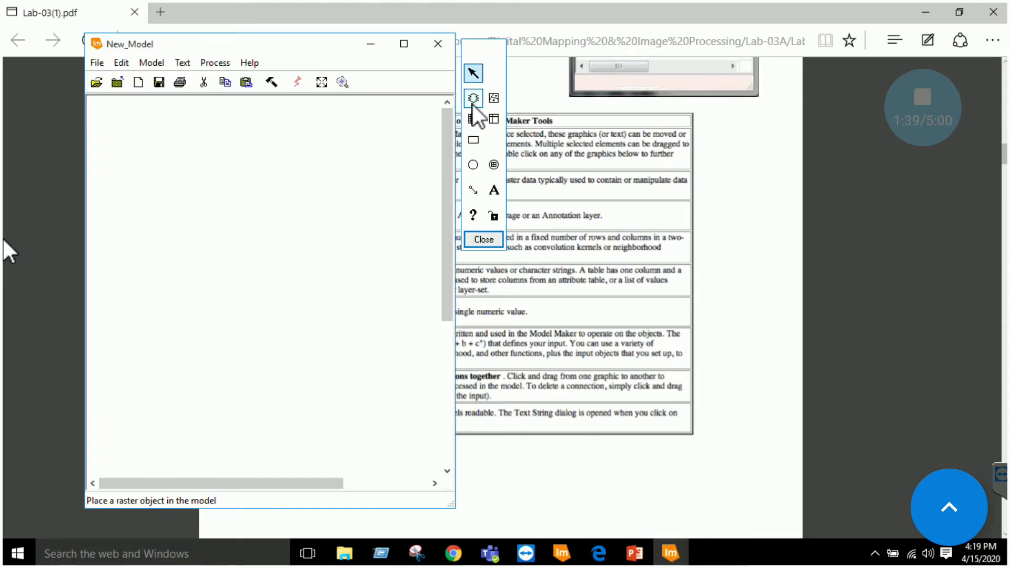
pyautogui.click(645, 247)
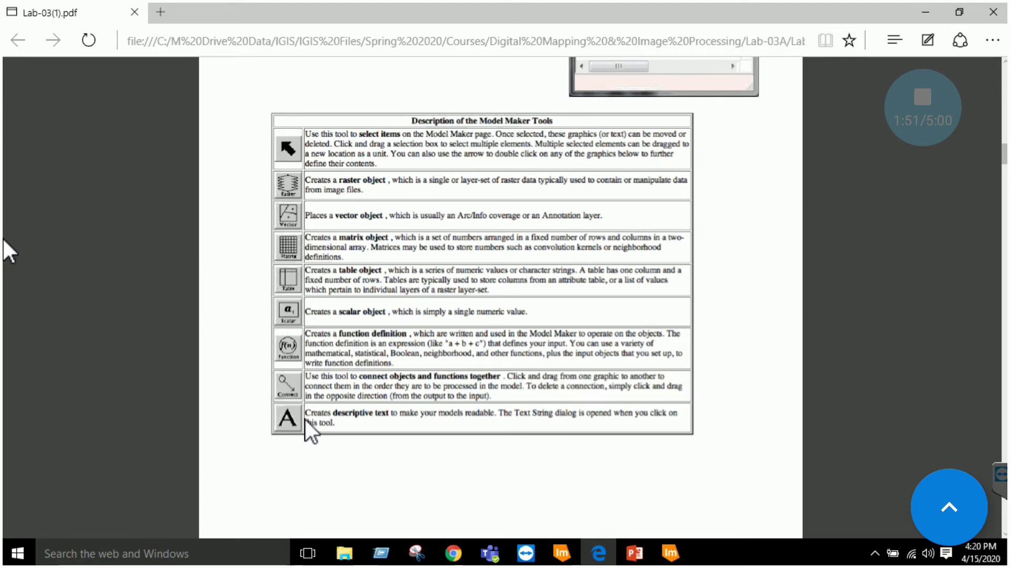
pyautogui.scroll(-7, 353, 410)
pyautogui.scroll(-1, 371, 279)
pyautogui.scroll(1, 365, 274)
# Step: Return to the new model in ERDAS IMAGINE and place a raster object, a function below it and a second raster object underneath
pyautogui.click(672, 554)
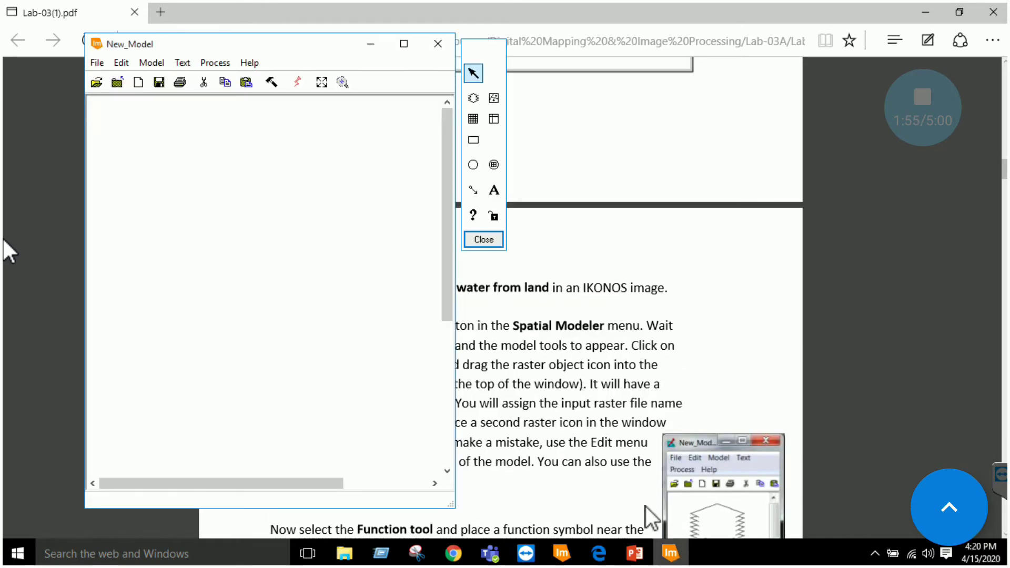
pyautogui.click(473, 98)
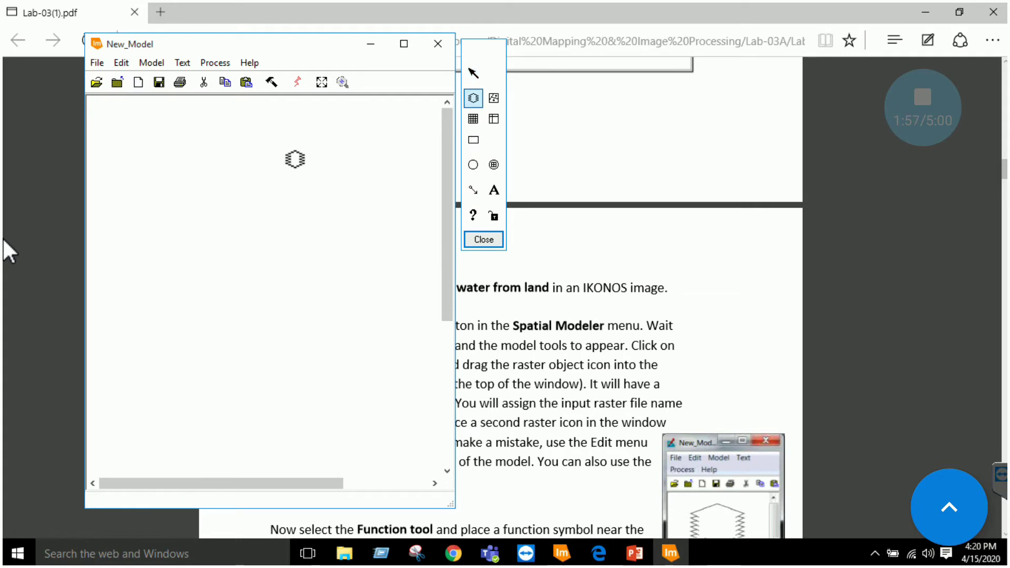
pyautogui.click(256, 176)
pyautogui.click(473, 165)
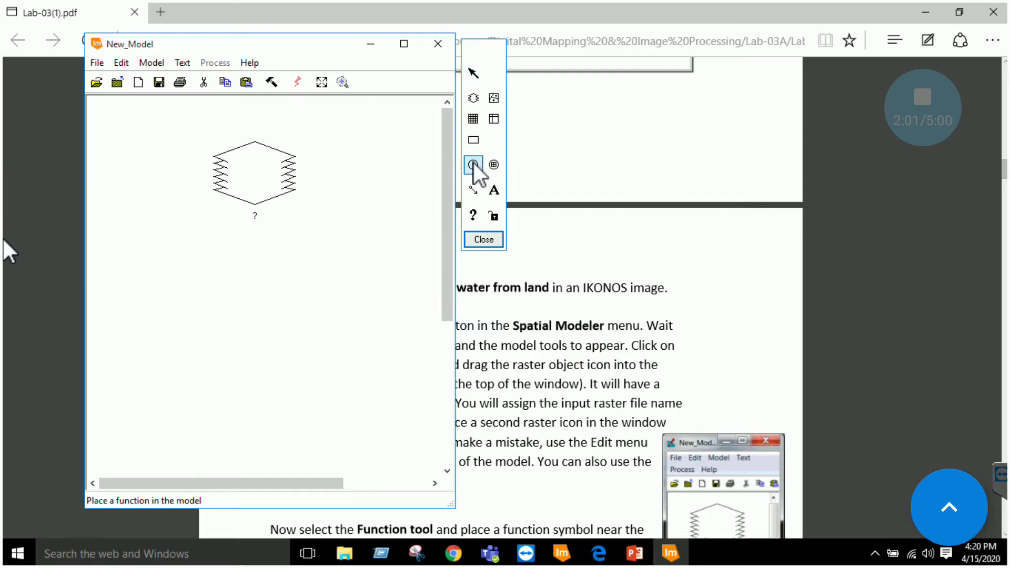
pyautogui.click(257, 293)
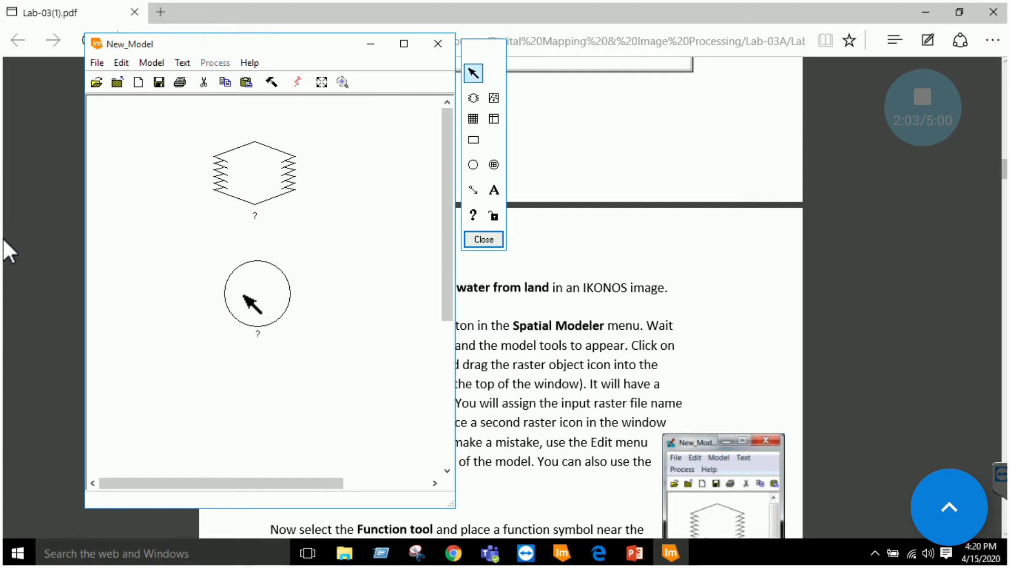
pyautogui.click(473, 98)
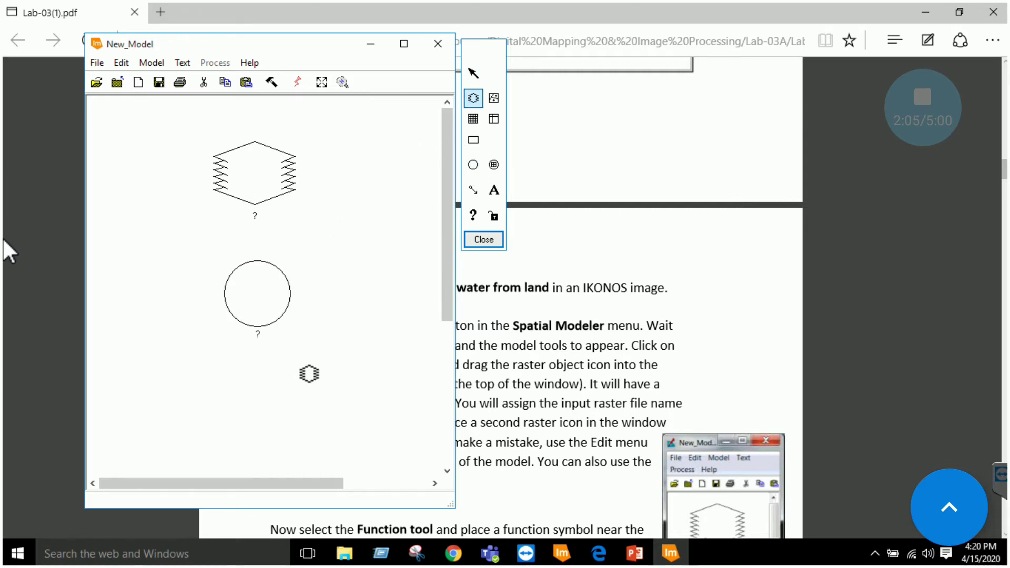
pyautogui.click(259, 418)
# Step: Connect the upper raster object to the function and the function to the lower raster object
pyautogui.click(473, 190)
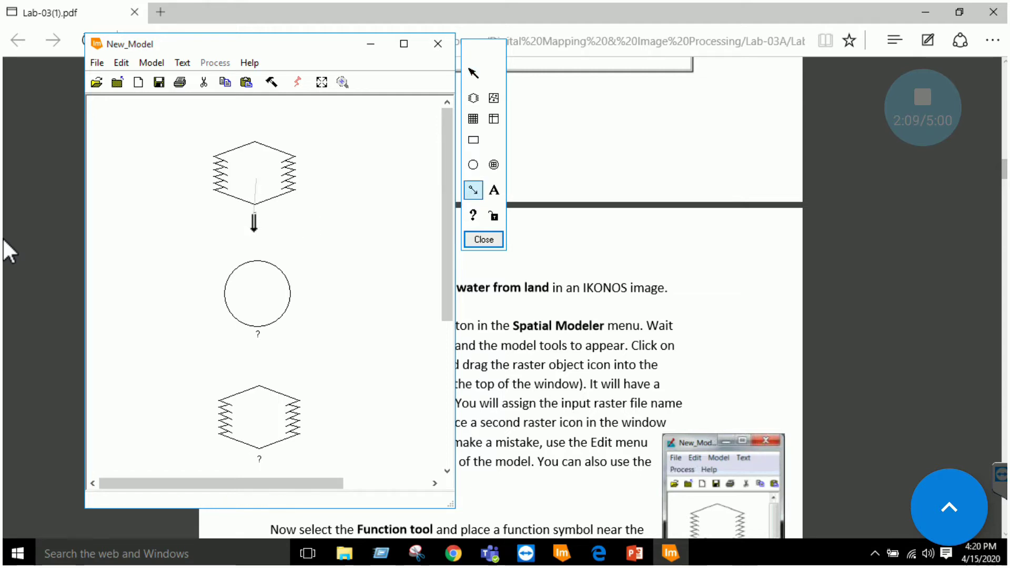
pyautogui.moveTo(256, 293); pyautogui.dragTo(256, 418)
pyautogui.click(472, 191)
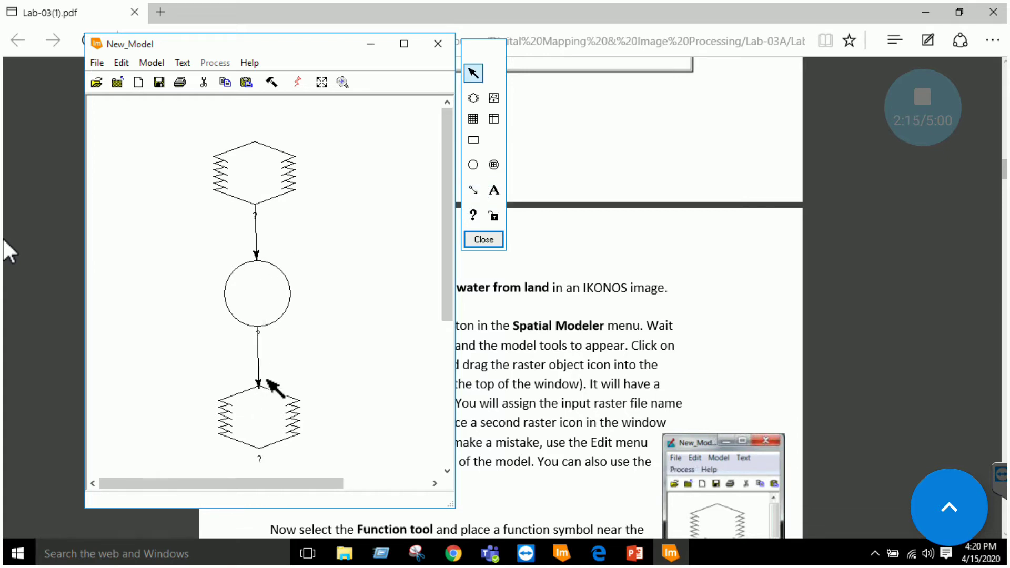
# Step: Assign cola_ikonos_2000_ms.img from the recently used Data folder as the input file of the upper raster object
pyautogui.doubleClick(262, 179)
pyautogui.click(478, 153)
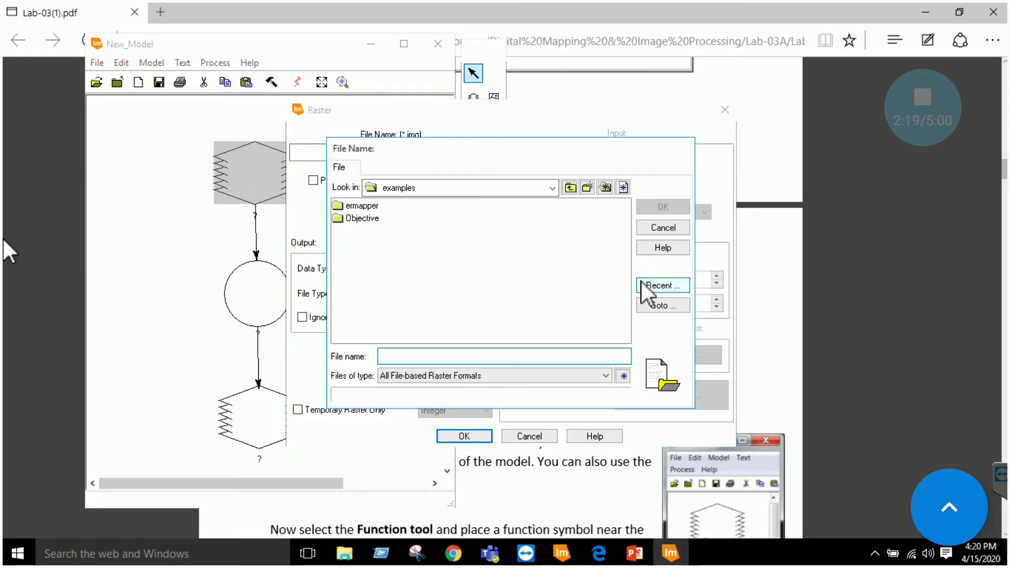
pyautogui.click(664, 285)
pyautogui.doubleClick(499, 237)
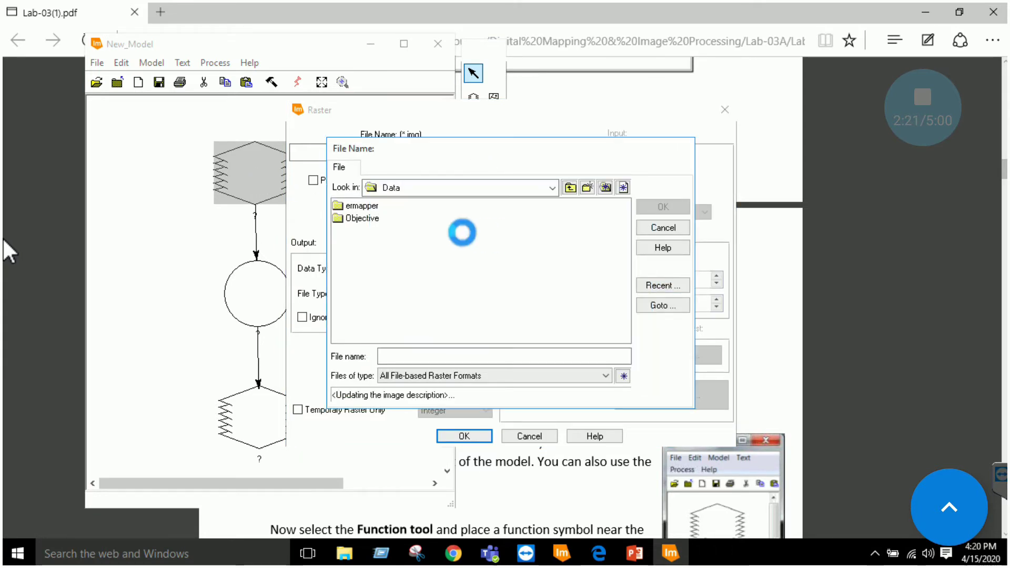
pyautogui.doubleClick(389, 207)
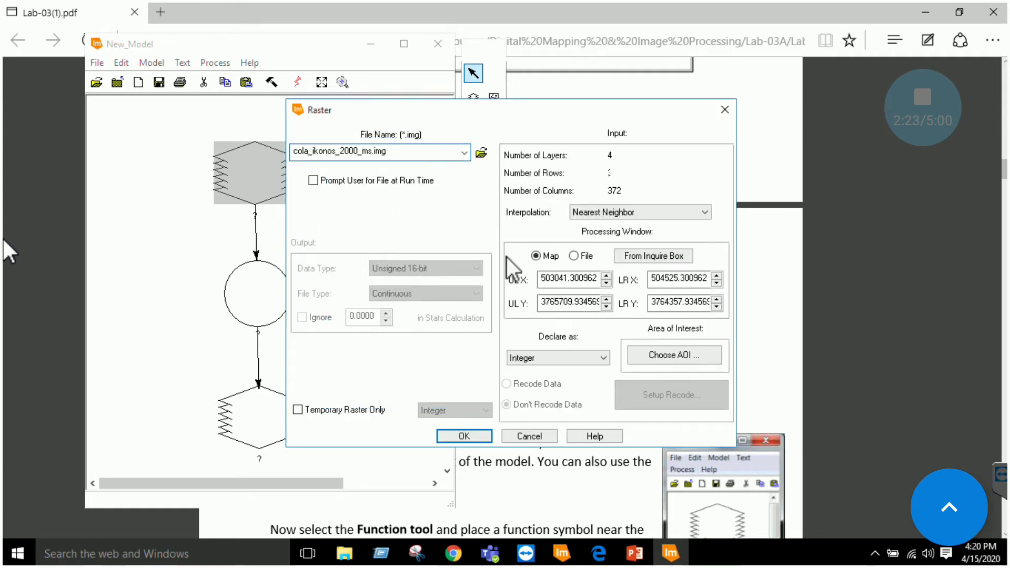
pyautogui.click(542, 357)
pyautogui.click(534, 391)
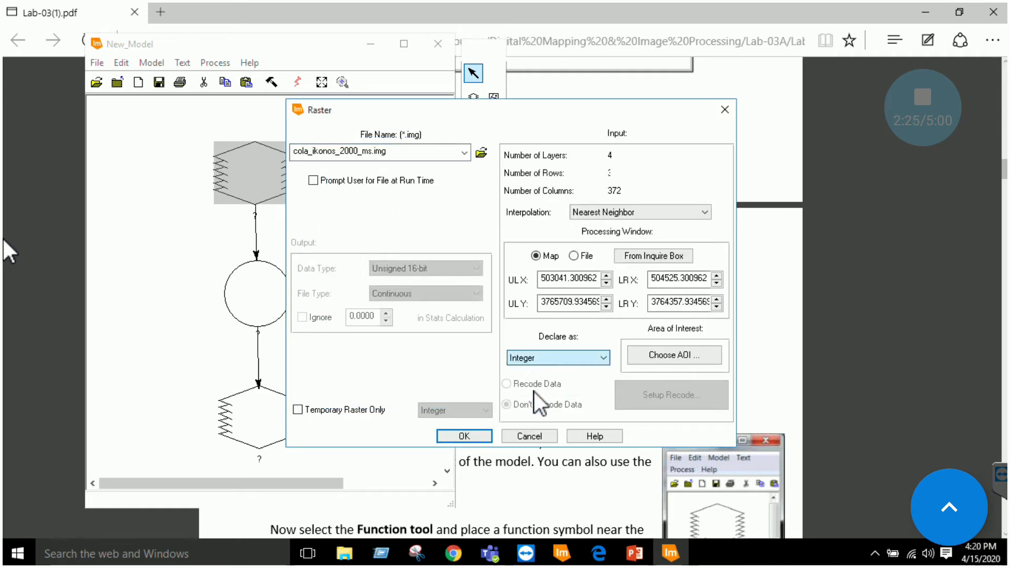
pyautogui.click(464, 436)
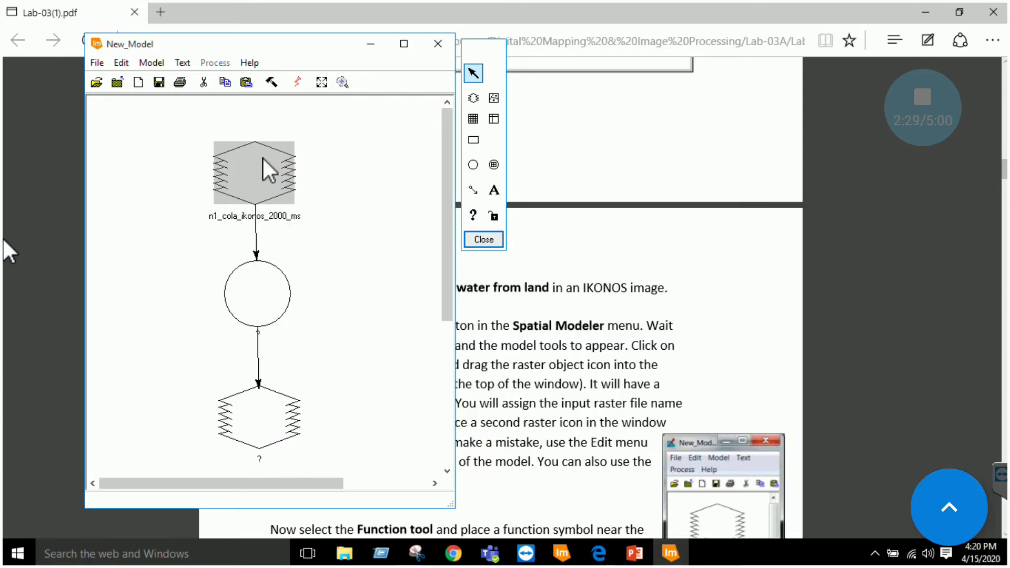
# Step: Define the function as $n1_cola_ikonos_2000_ms(4) / 100
pyautogui.click(256, 293)
pyautogui.doubleClick(256, 293)
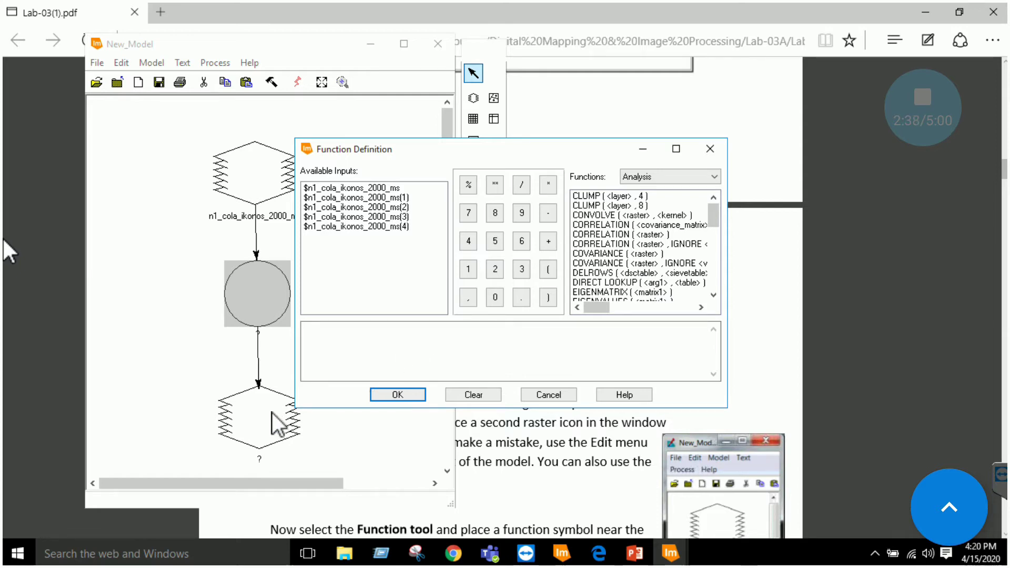
pyautogui.click(364, 227)
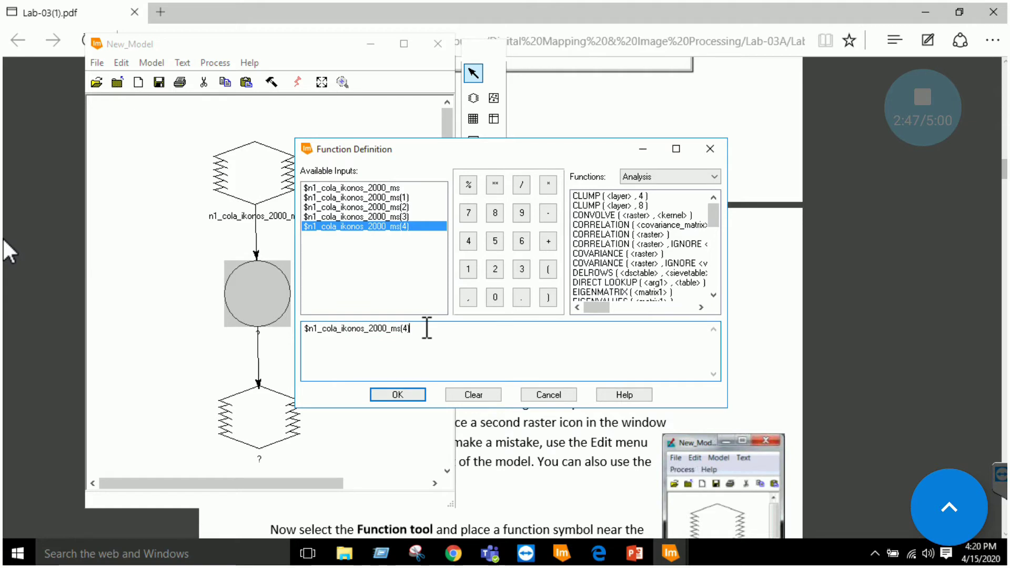
pyautogui.click(524, 188)
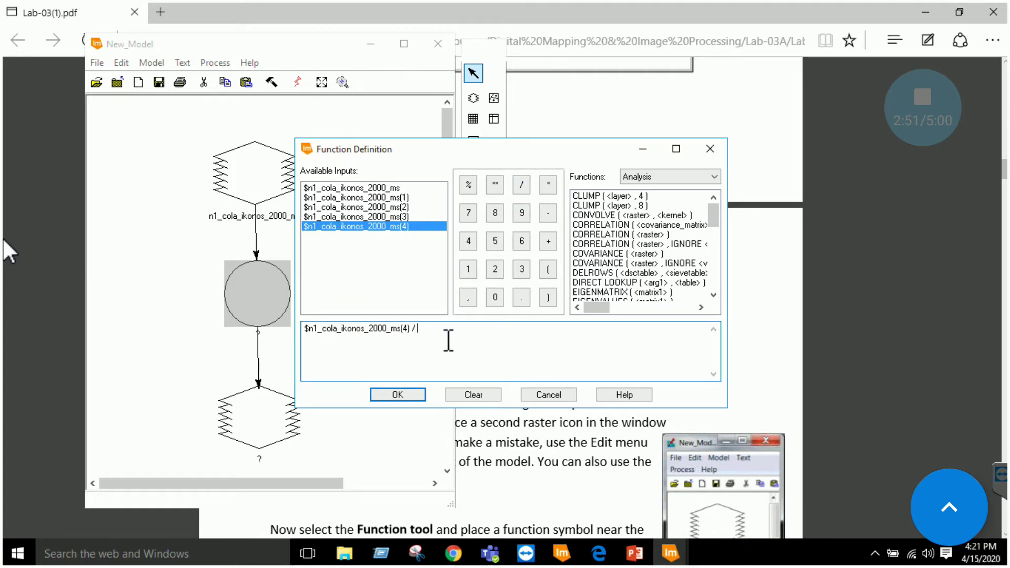
pyautogui.write('100')
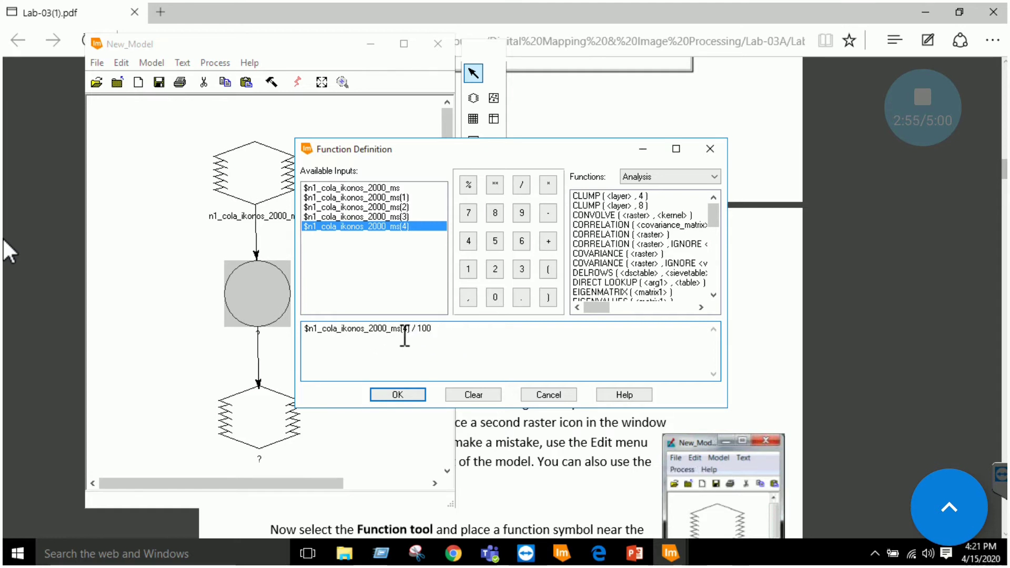
pyautogui.click(406, 393)
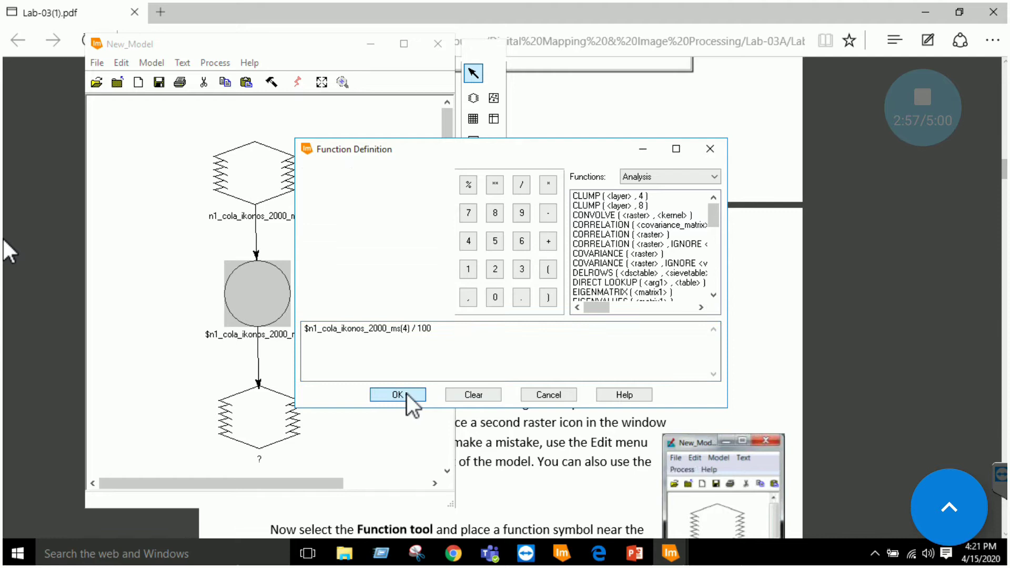
# Step: Set the lower raster object's output file to colanirby100.img in the data folder, with the Float Double data type
pyautogui.doubleClick(267, 399)
pyautogui.click(481, 153)
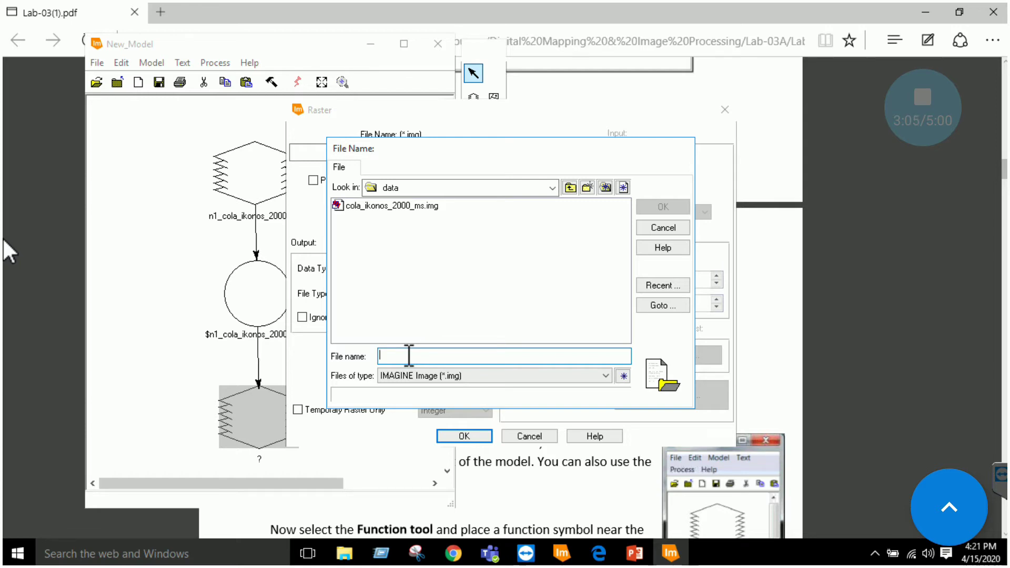
pyautogui.write('colanirby100')
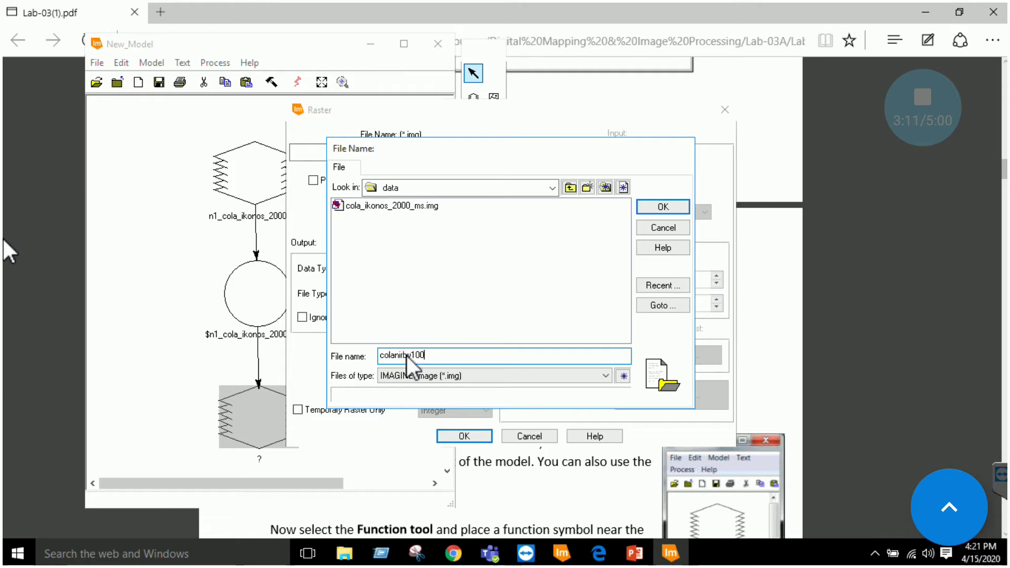
pyautogui.click(679, 210)
pyautogui.click(450, 271)
pyautogui.click(440, 379)
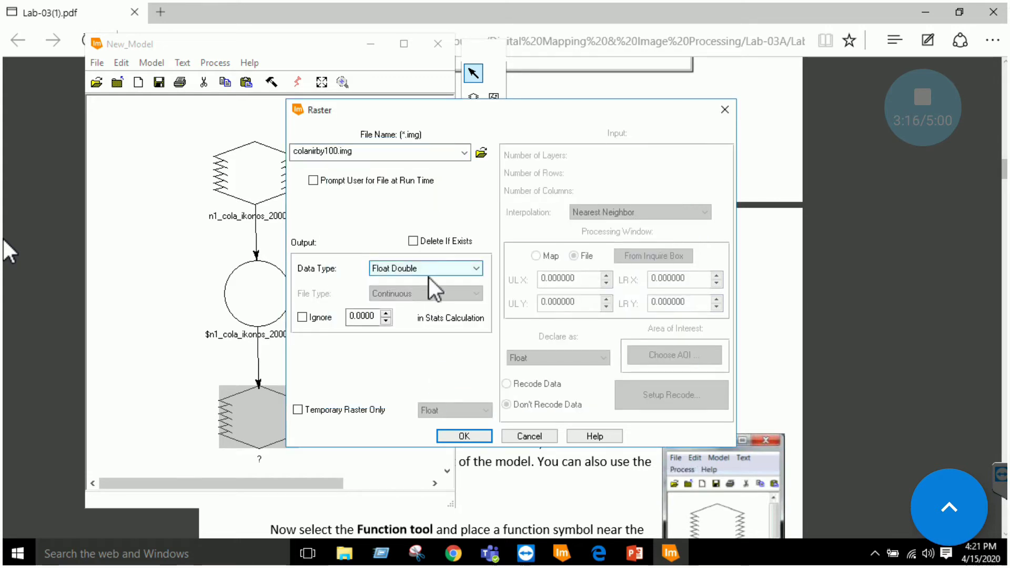
pyautogui.click(460, 436)
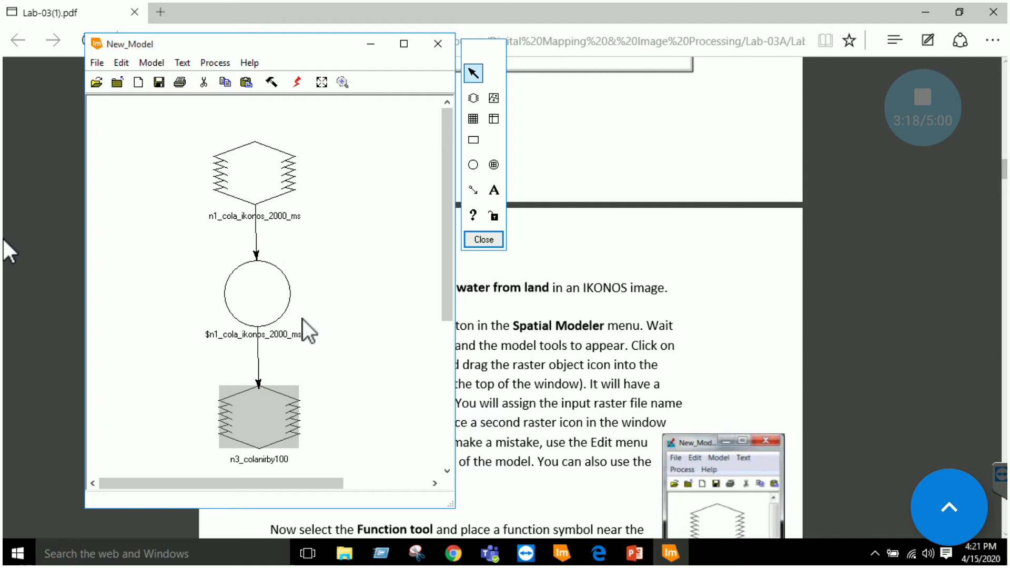
# Step: Recheck the function's expression, run the model to completion and close the process list
pyautogui.doubleClick(262, 315)
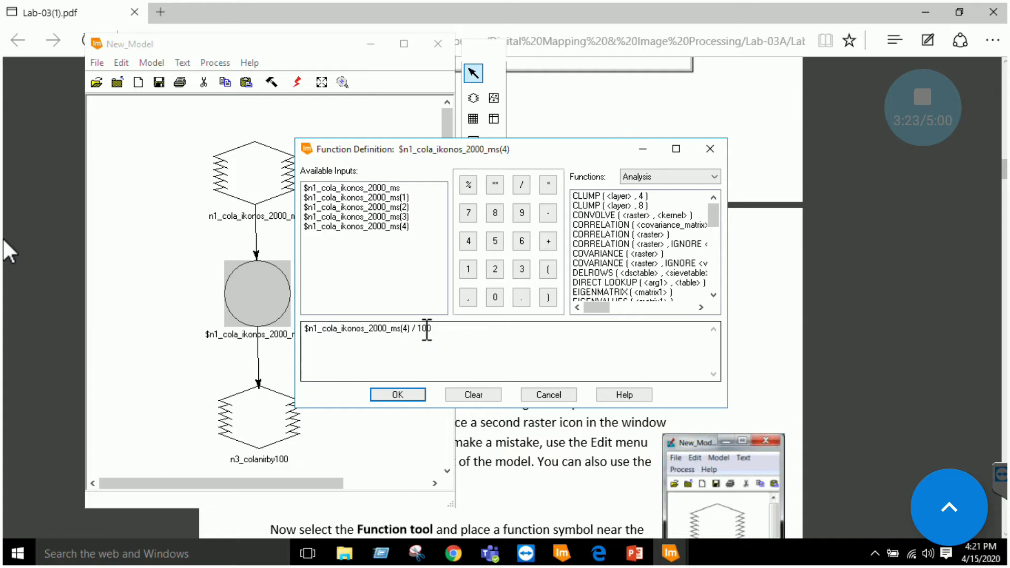
pyautogui.click(397, 395)
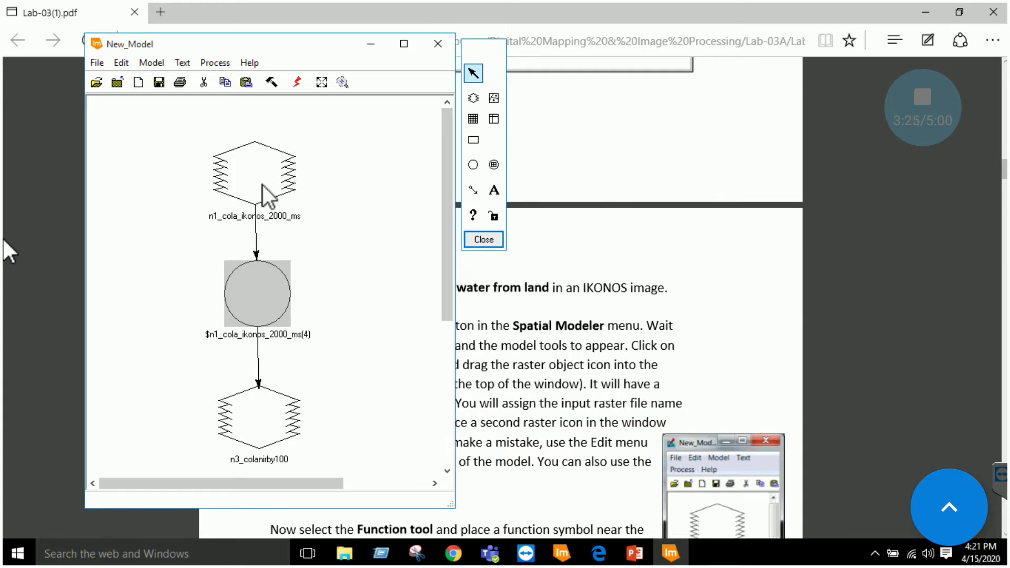
pyautogui.click(301, 83)
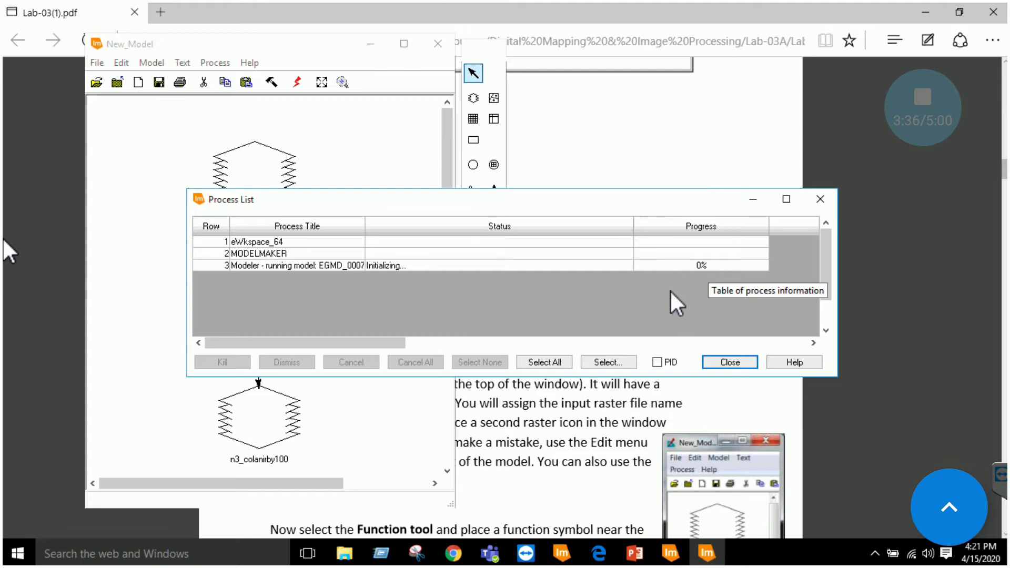
pyautogui.moveTo(570, 202); pyautogui.dragTo(751, 167)
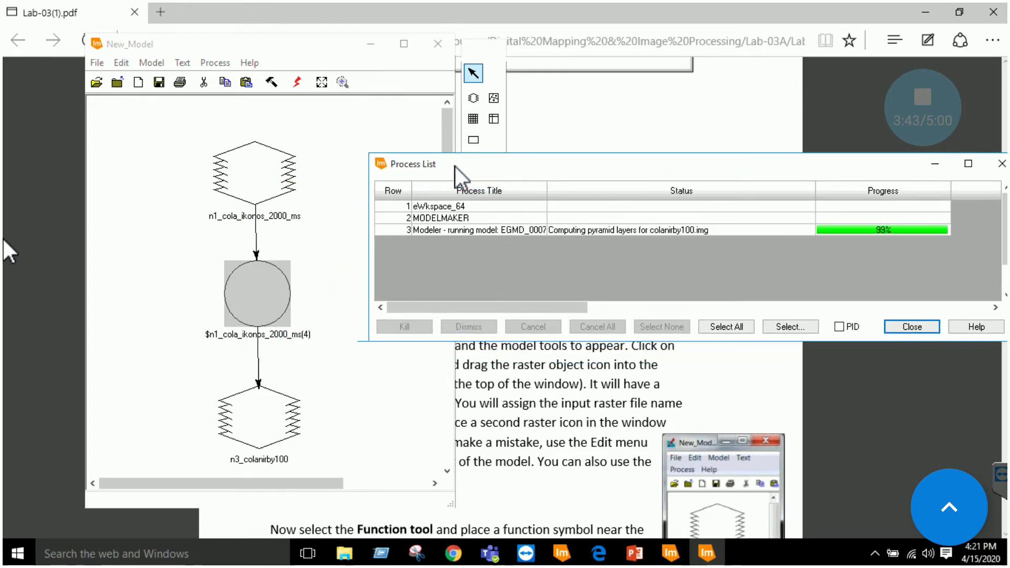
pyautogui.click(911, 328)
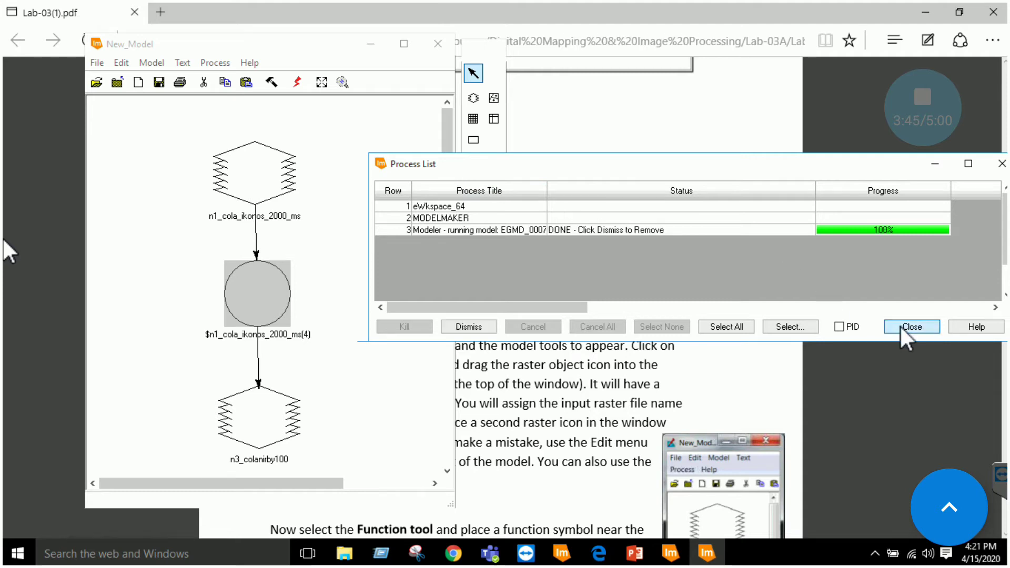
# Step: Switch to the ERDAS IMAGINE viewer and open colanirby100.img as a raster layer in 2D View #1
pyautogui.click(563, 552)
pyautogui.rightClick(98, 135)
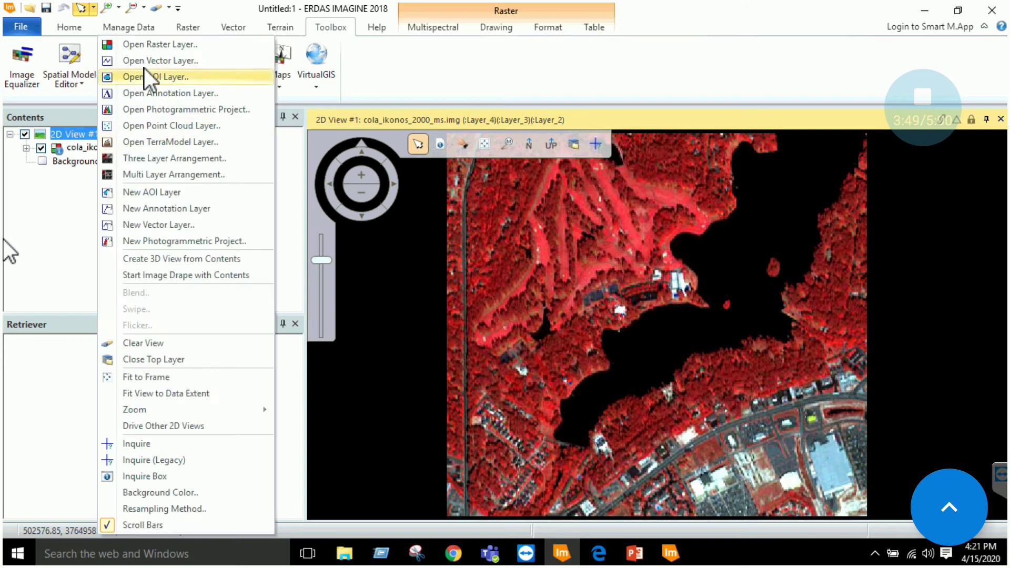
pyautogui.click(143, 44)
pyautogui.click(647, 279)
pyautogui.doubleClick(528, 235)
pyautogui.doubleClick(372, 214)
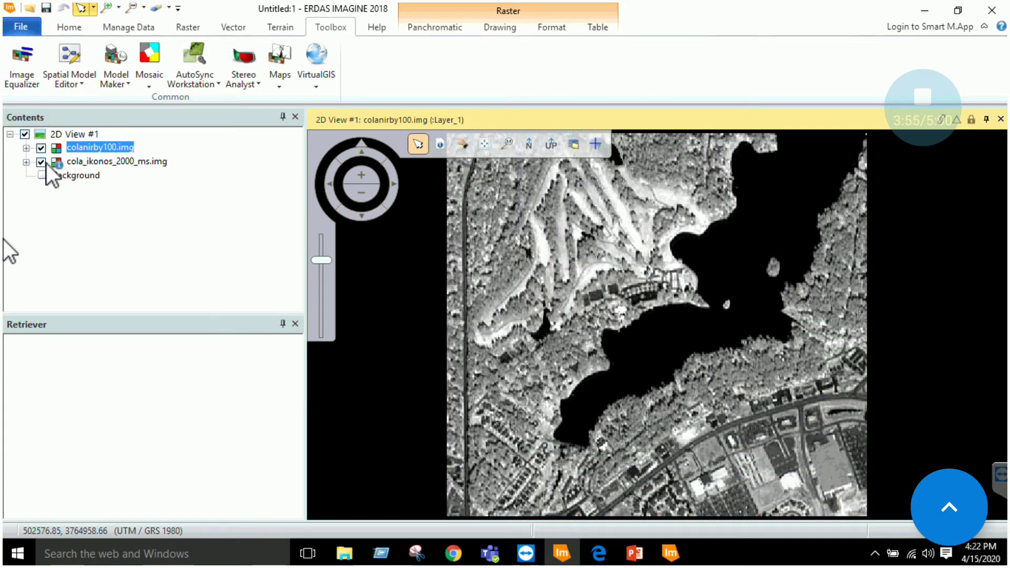
# Step: Examine the pixel data in the metadata of the colanirby100.img layer, leaving the metadata window closed
pyautogui.click(46, 163)
pyautogui.click(95, 148)
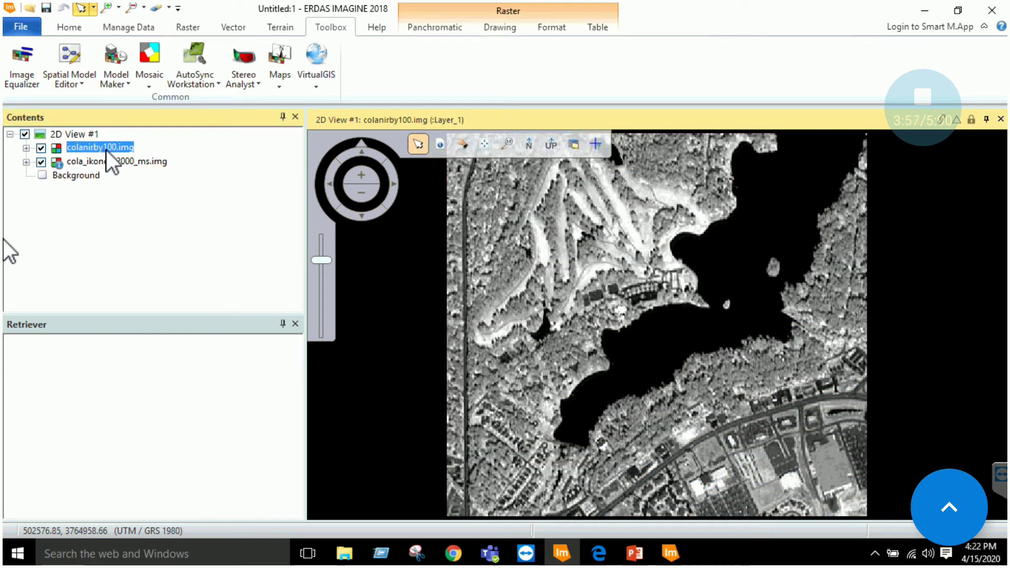
pyautogui.rightClick(111, 150)
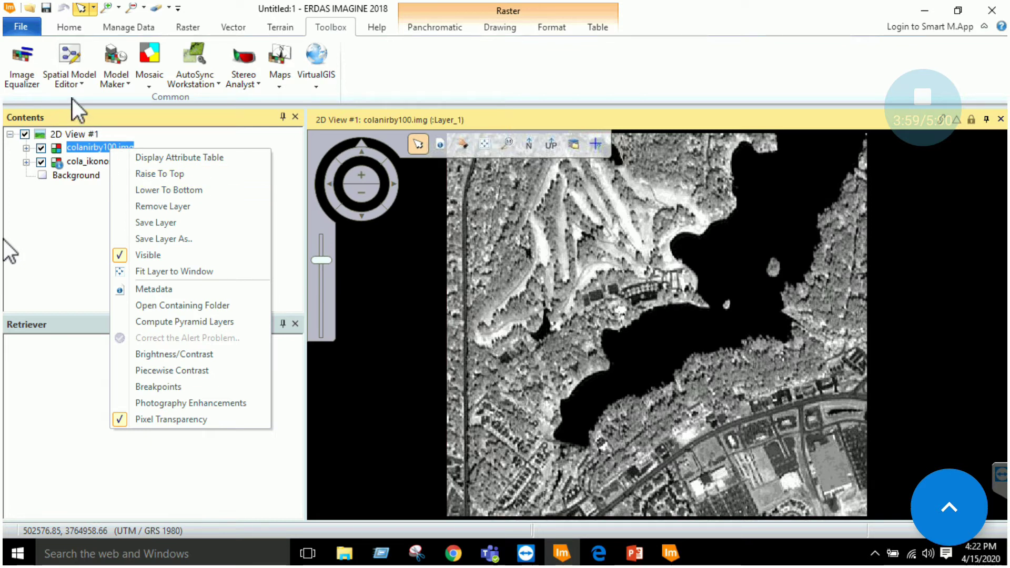
pyautogui.click(163, 272)
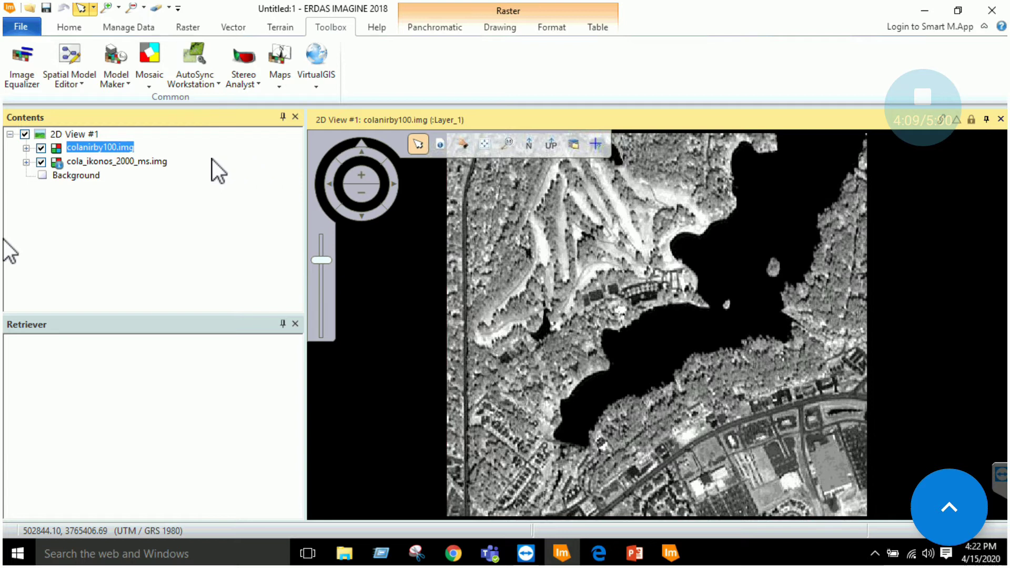
pyautogui.doubleClick(129, 157)
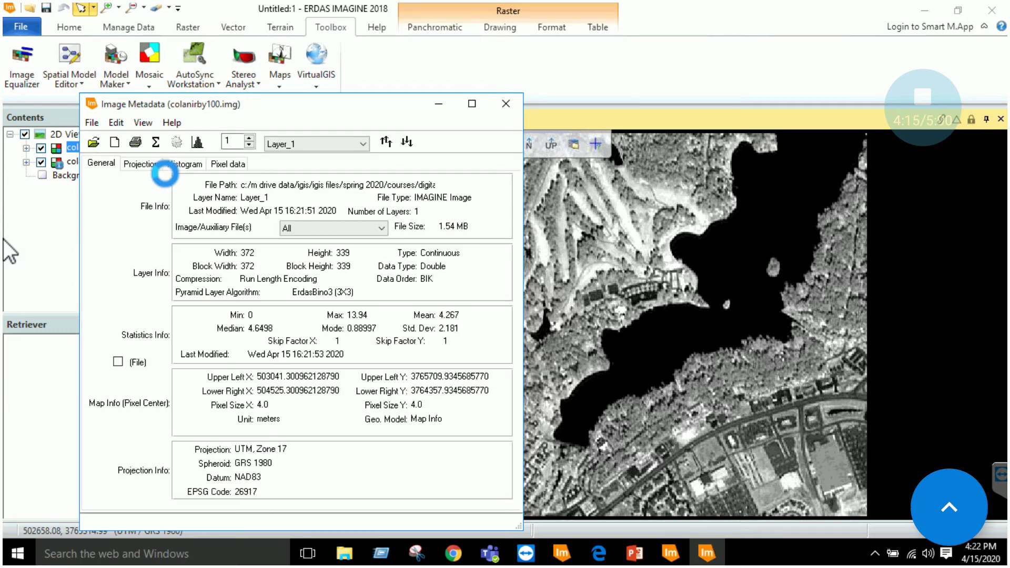
pyautogui.click(229, 164)
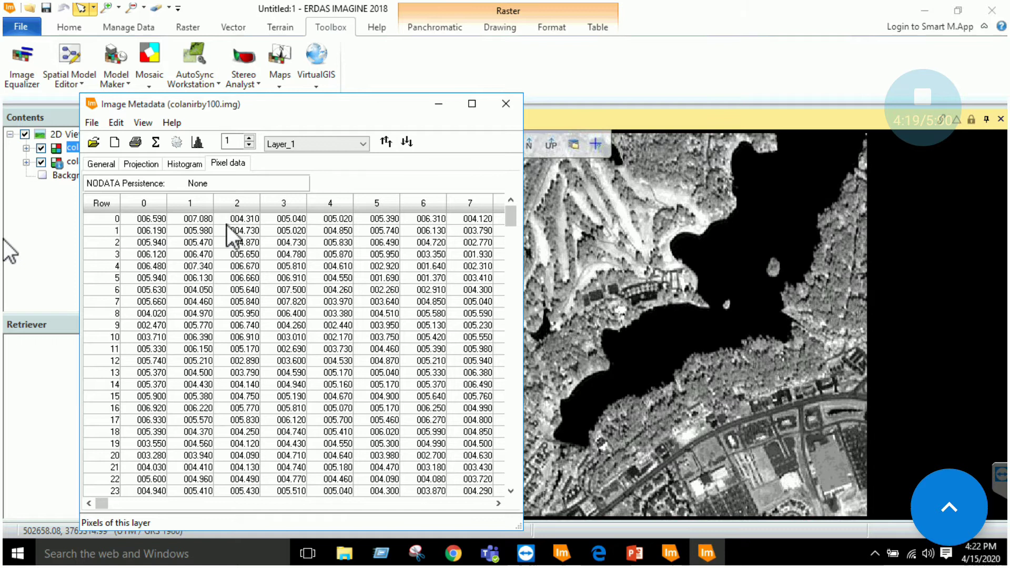
pyautogui.click(505, 104)
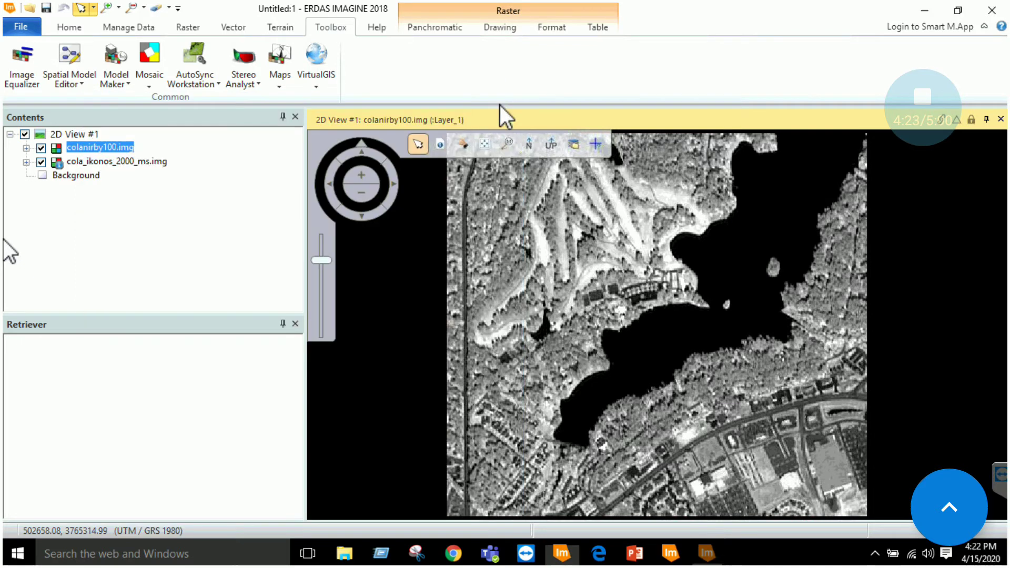
# Step: Review the settings of the model's input raster, function and output raster in Model Maker without changing them
pyautogui.click(669, 552)
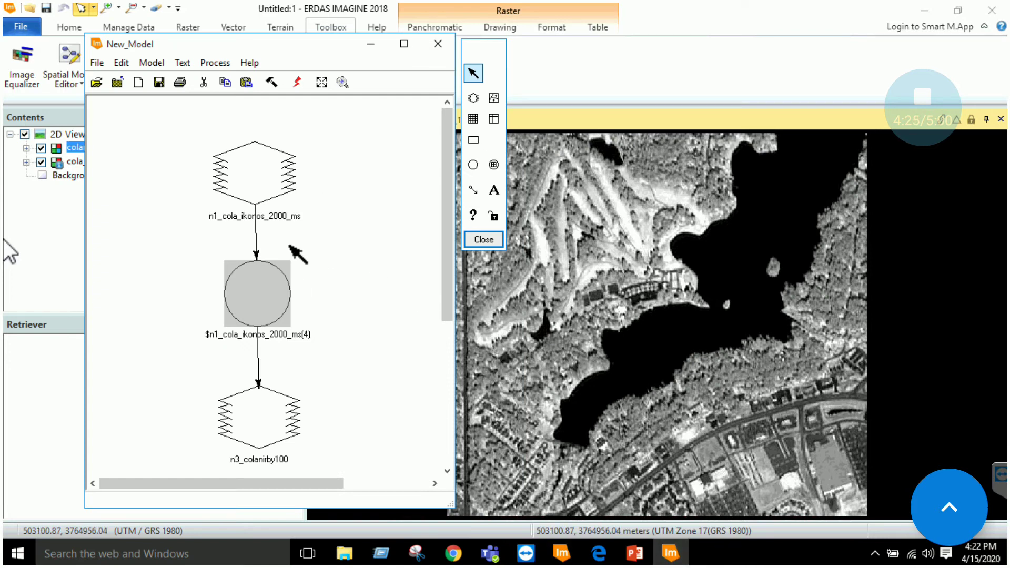
pyautogui.doubleClick(268, 178)
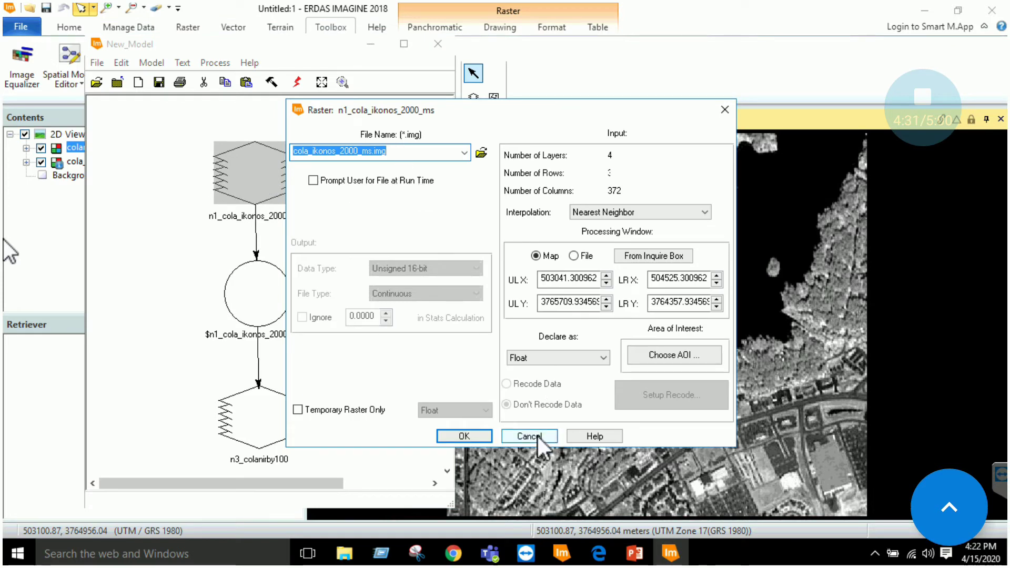
pyautogui.click(529, 436)
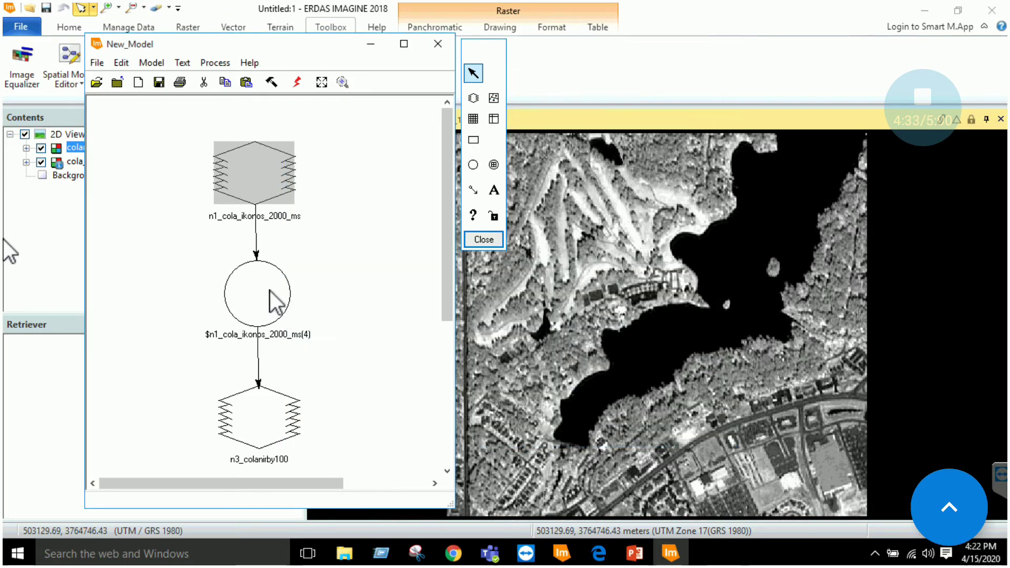
pyautogui.doubleClick(270, 291)
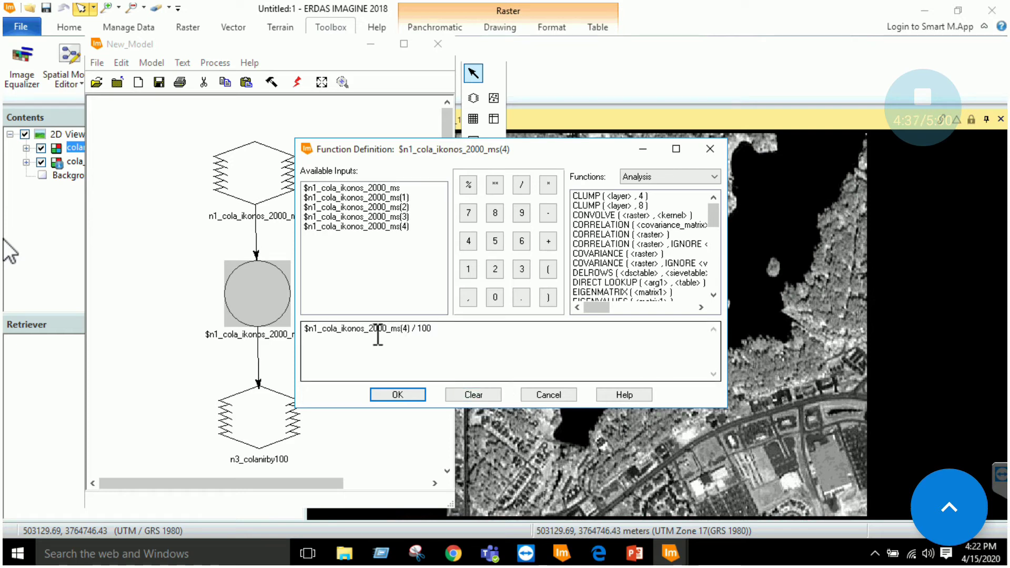
pyautogui.click(547, 396)
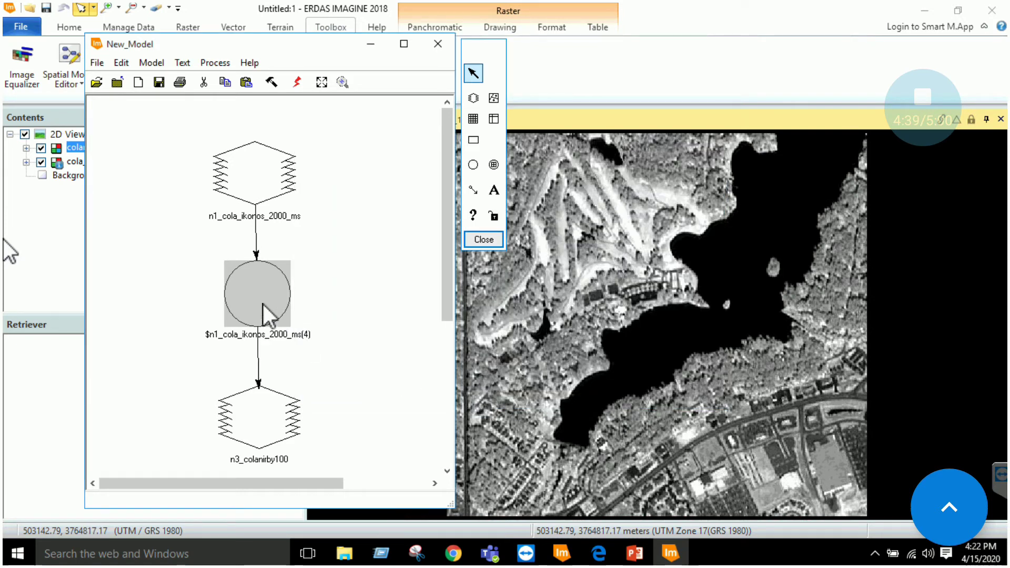
pyautogui.doubleClick(270, 413)
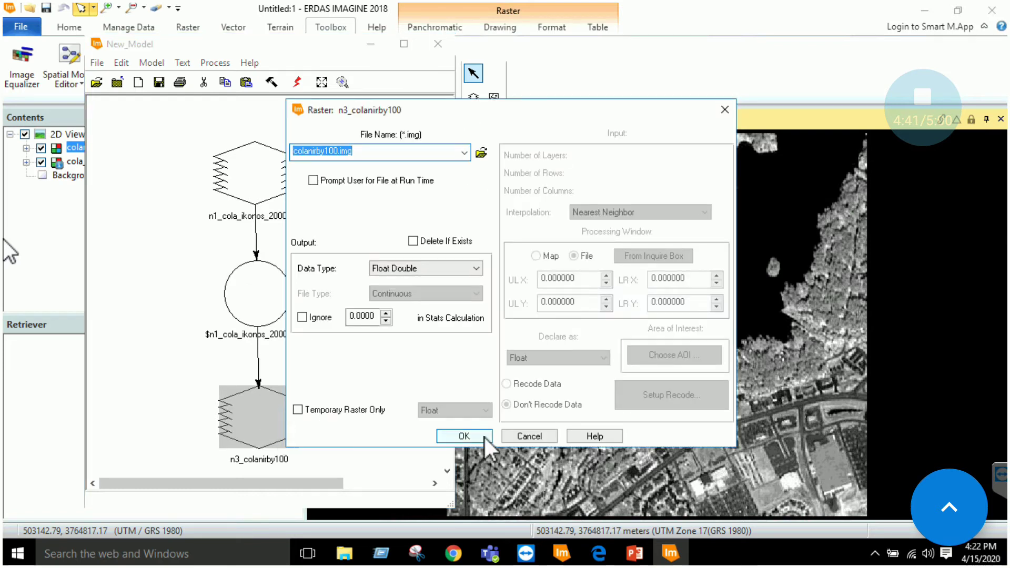
pyautogui.click(526, 434)
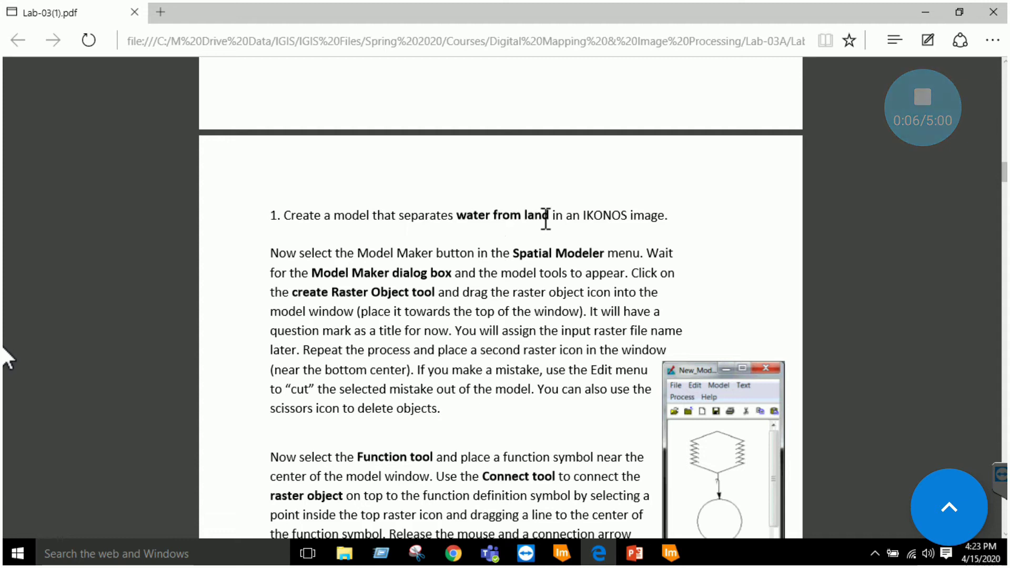
# Step: Read the lab PDF's instructions on examining the IKONOS bands and choosing a threshold between water and land
pyautogui.scroll(-2, 538, 256)
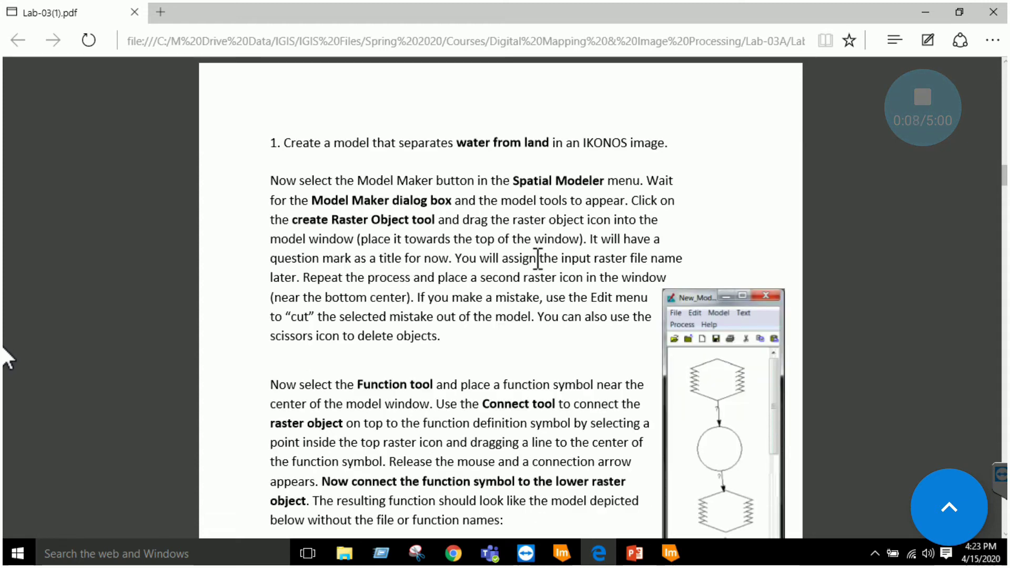
pyautogui.scroll(-15, 538, 258)
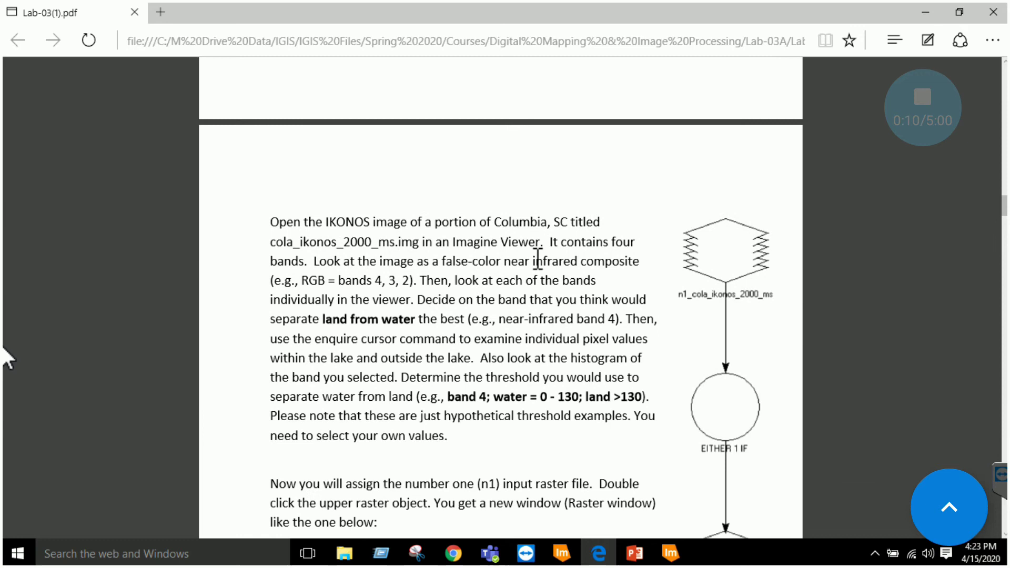
pyautogui.scroll(-2, 537, 258)
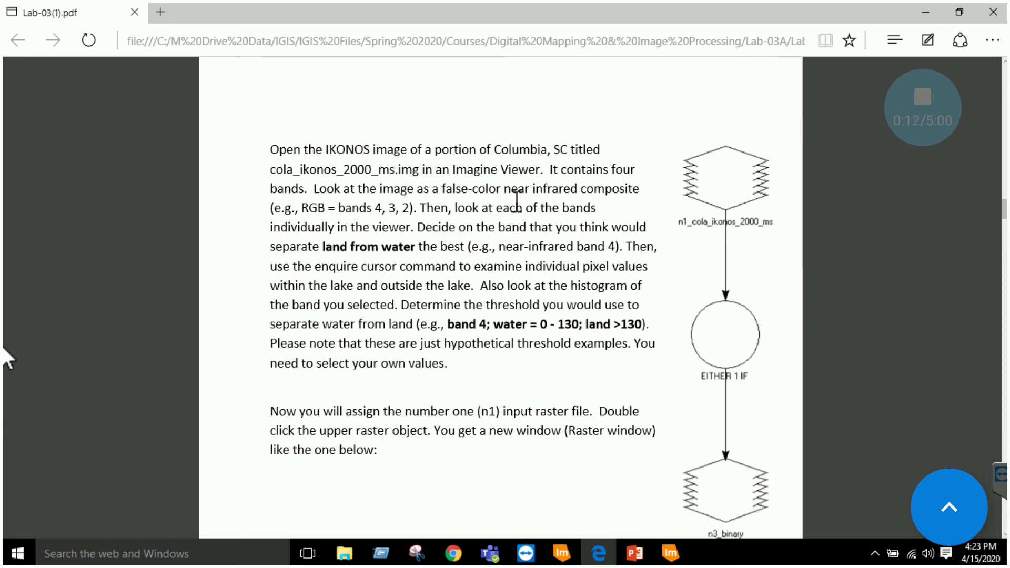
# Step: Switch to the ERDAS IMAGINE viewer and inspect colanirby100.img pixel values at the lake's edge with the Inquire cursor
pyautogui.click(670, 552)
pyautogui.click(561, 552)
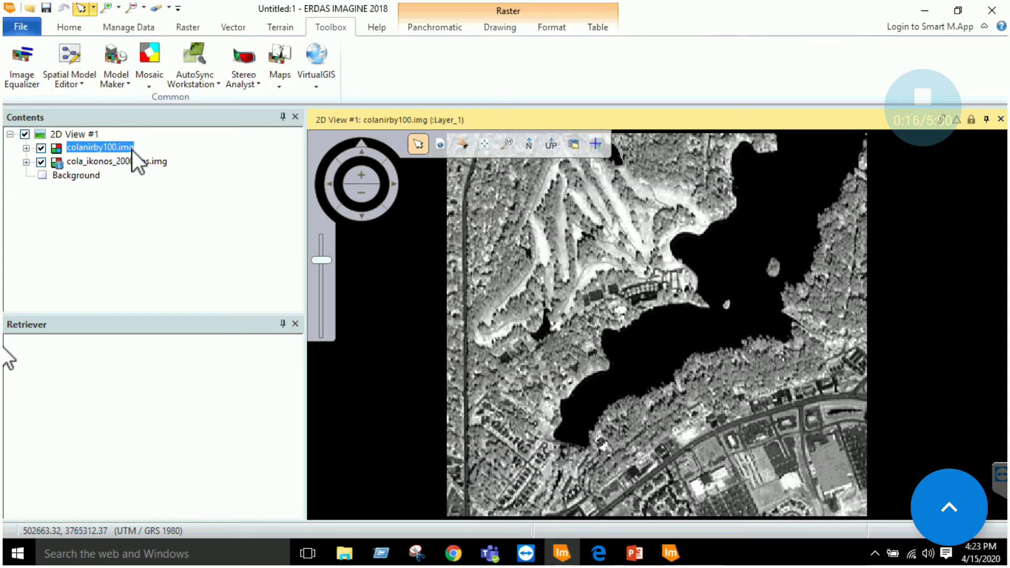
pyautogui.click(108, 65)
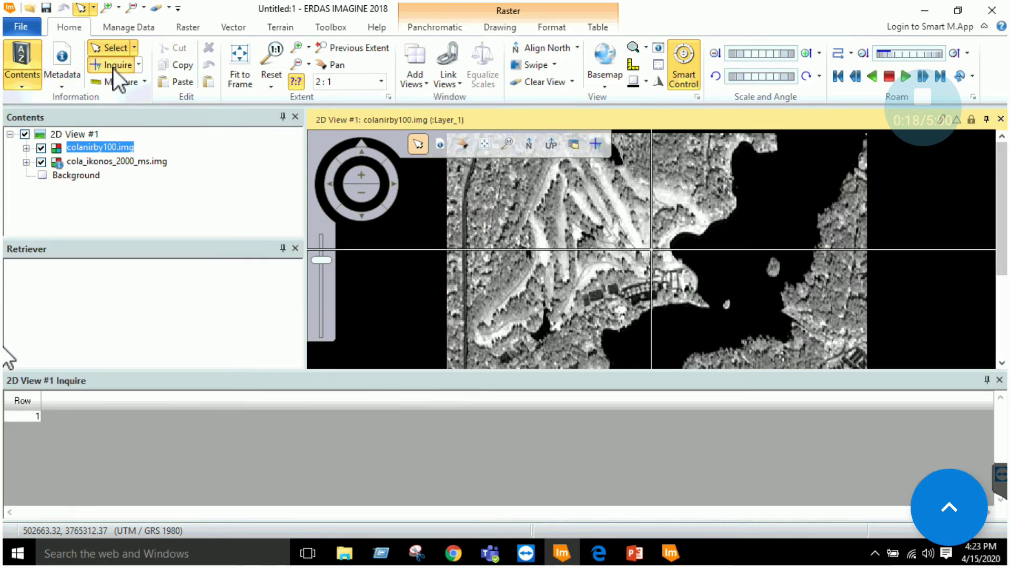
pyautogui.moveTo(647, 252); pyautogui.dragTo(722, 288)
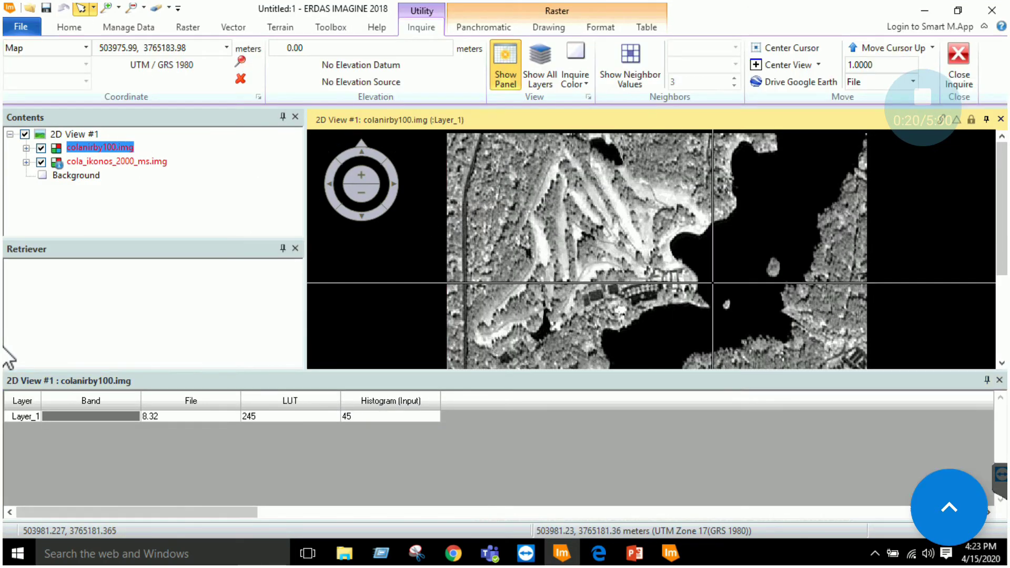
# Step: Hide colanirby100.img and inspect the band values of cola_ikonos_2000_ms.img on the lake and nearby land with the Inquire cursor
pyautogui.click(41, 148)
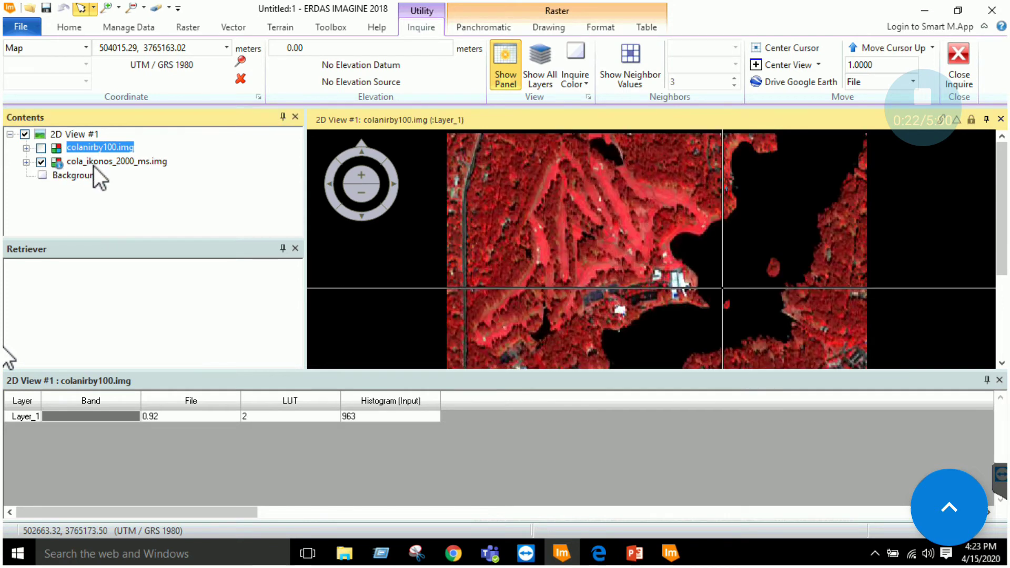
pyautogui.click(112, 162)
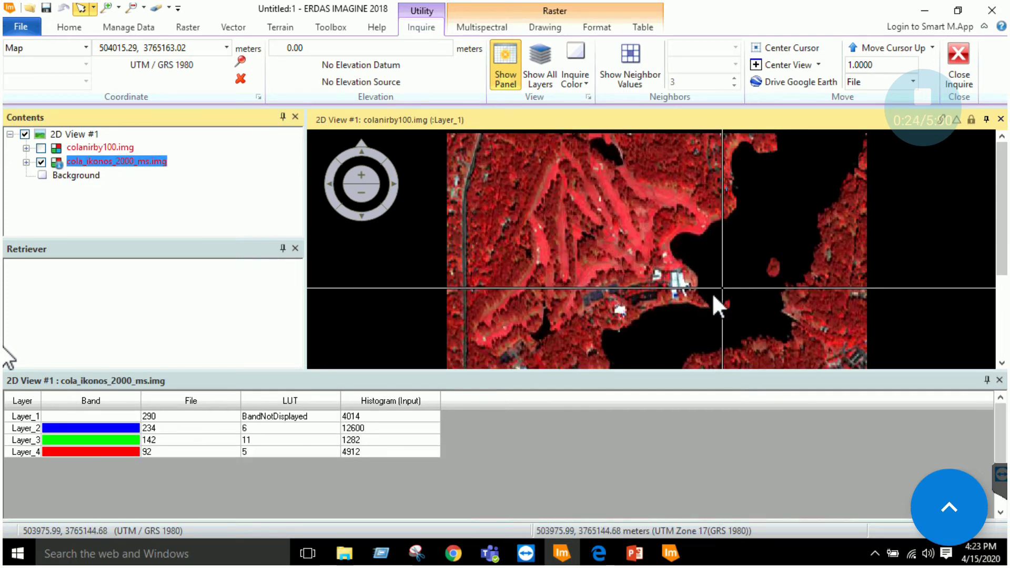
pyautogui.moveTo(722, 287); pyautogui.dragTo(704, 214)
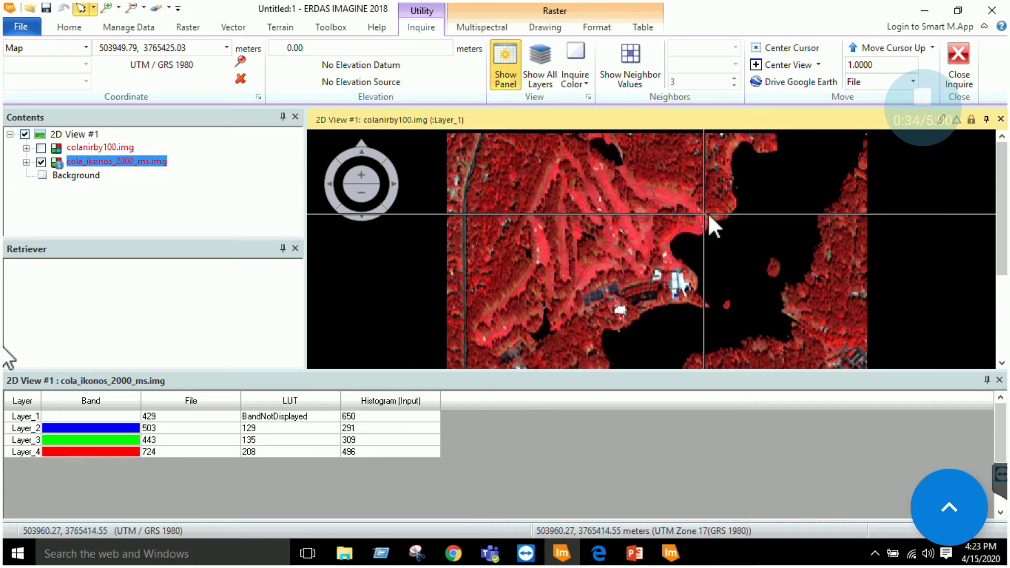
pyautogui.moveTo(704, 214); pyautogui.dragTo(741, 235)
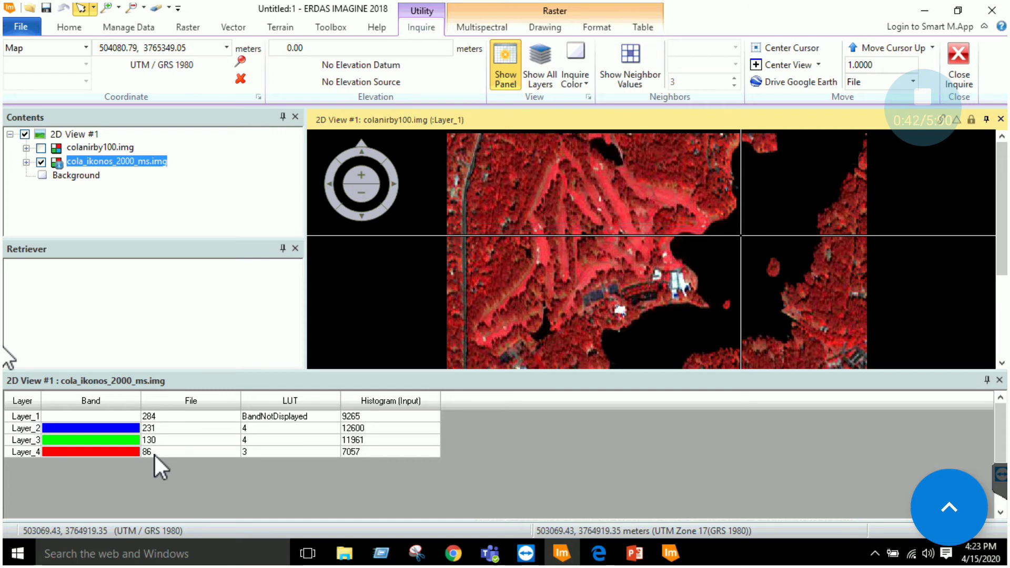
pyautogui.moveTo(741, 237)
pyautogui.mouseDown()
pyautogui.moveTo(696, 211)
pyautogui.moveTo(734, 228)
pyautogui.moveTo(698, 214)
pyautogui.moveTo(684, 247)
pyautogui.moveTo(754, 247)
pyautogui.mouseUp()
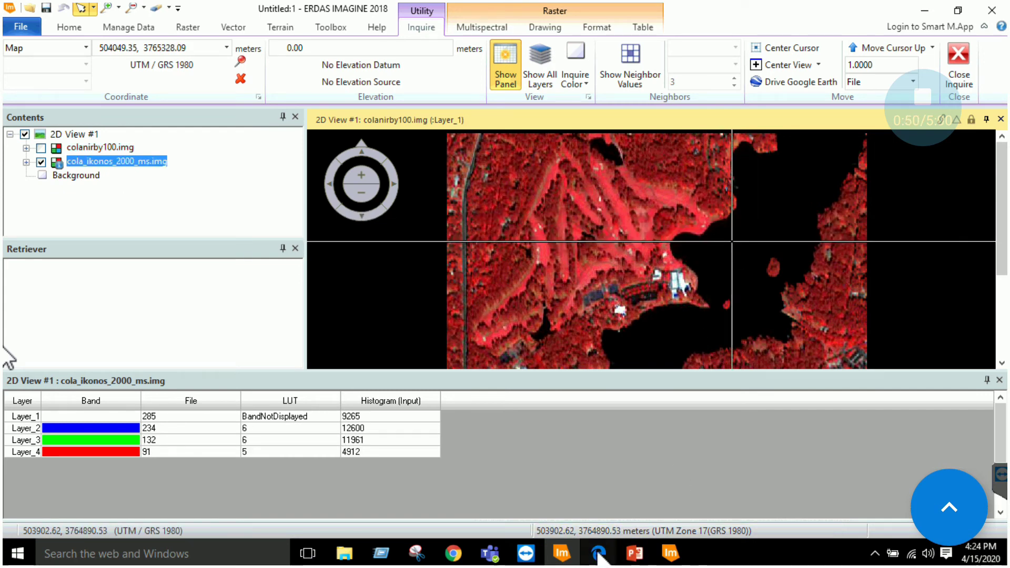
# Step: Recheck the threshold instructions in the lab PDF, then select the upper raster object in the Model Maker model
pyautogui.click(598, 552)
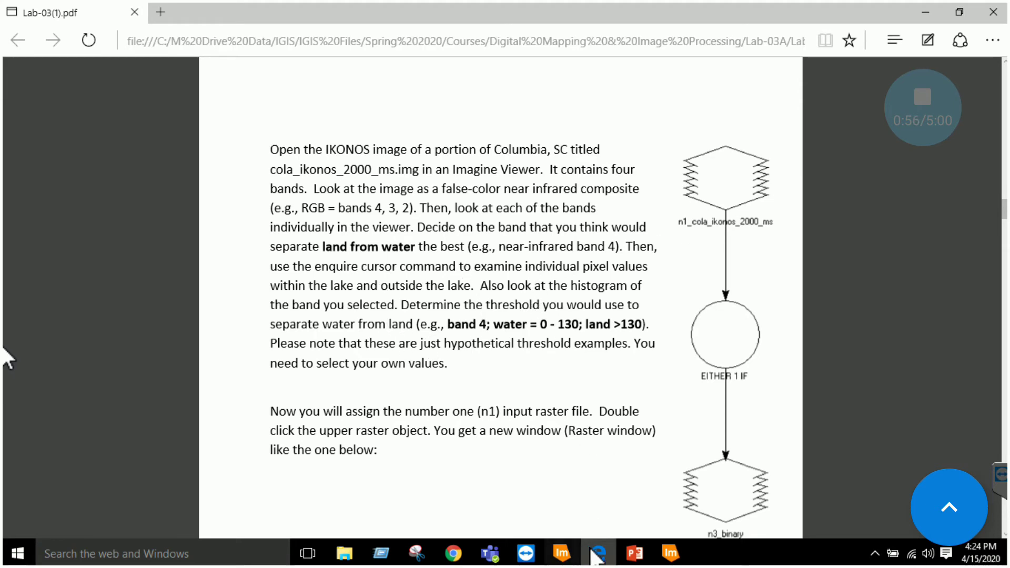
pyautogui.click(654, 551)
pyautogui.click(265, 191)
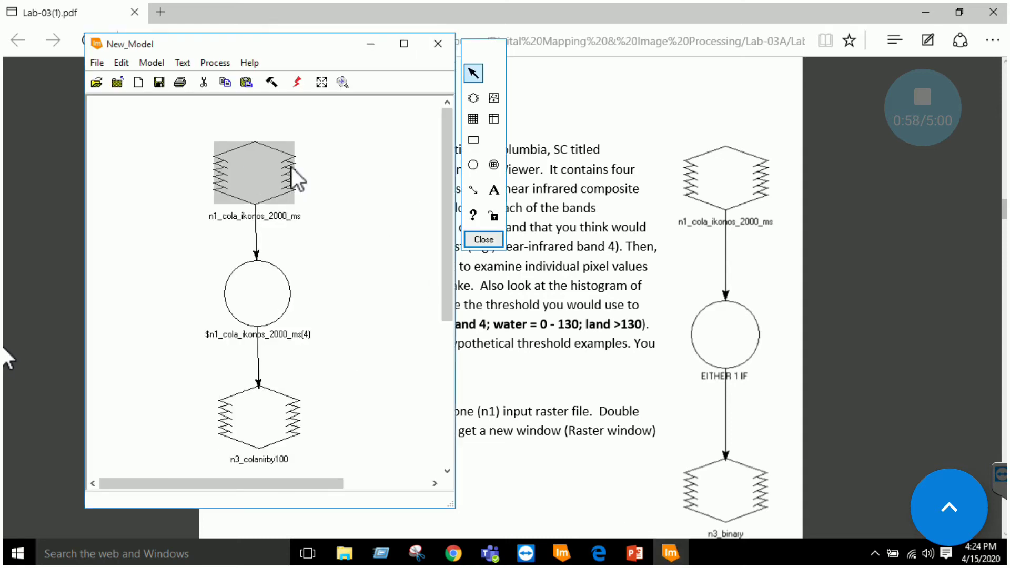